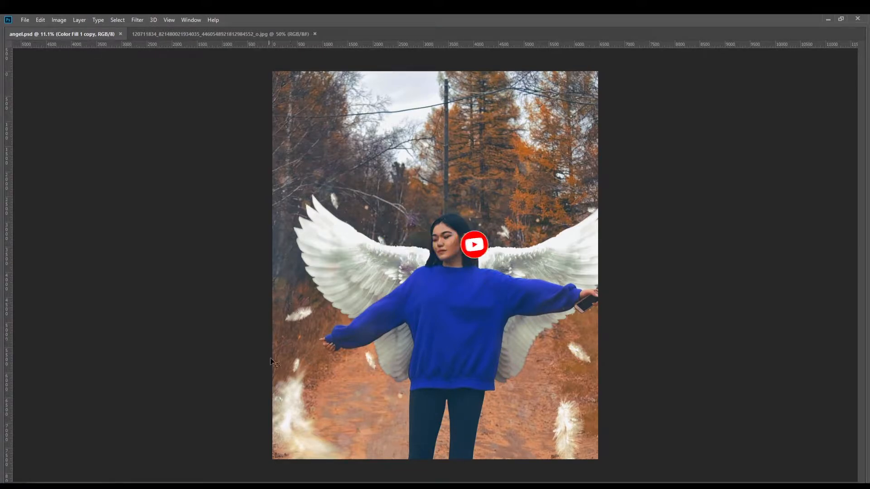
Step: Hide every layer in angel.psd except the base photo on Layer 0
{"action": "left_click", "coordinate": [233, 34]}
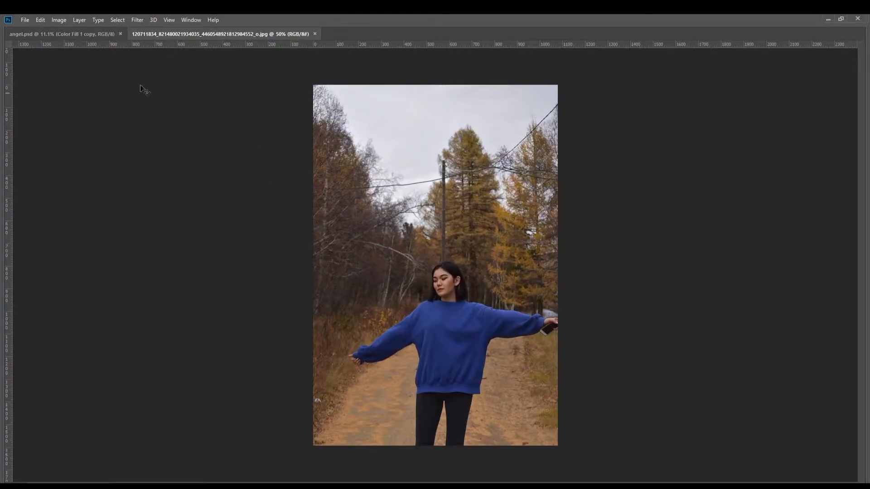
{"action": "left_click", "coordinate": [86, 34]}
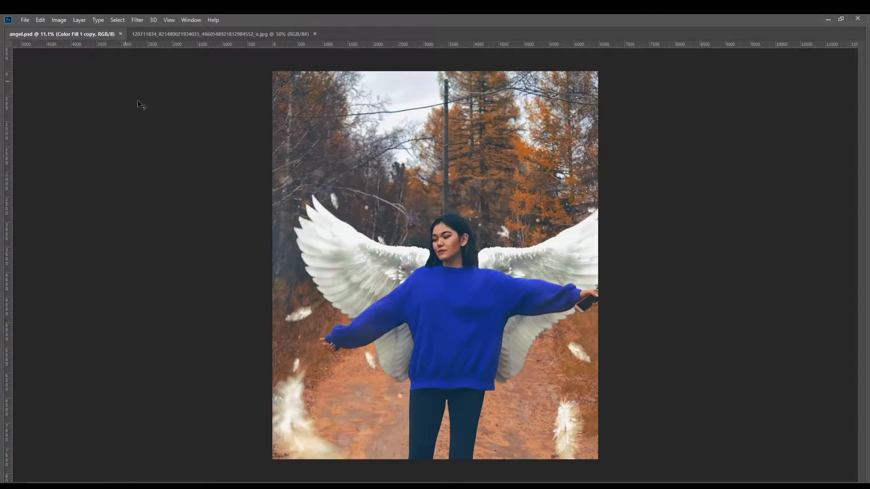
{"action": "key", "text": "Tab"}
{"action": "left_click", "coordinate": [748, 359]}
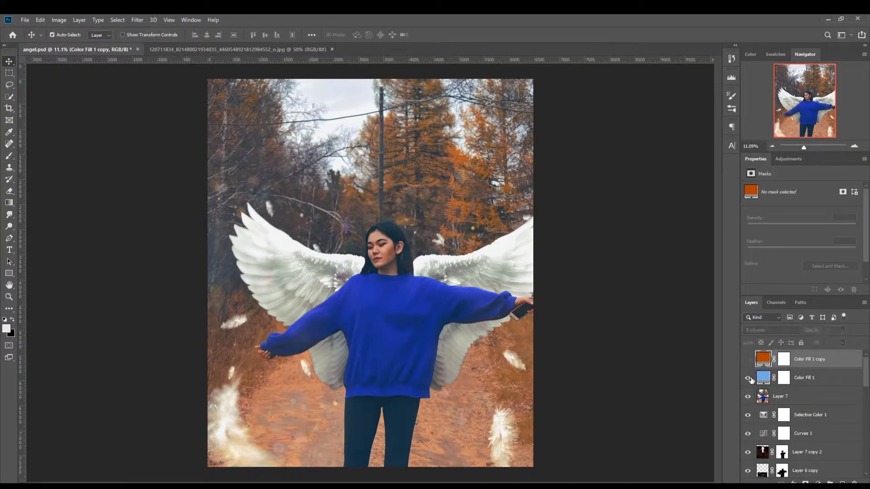
{"action": "left_click", "coordinate": [750, 403]}
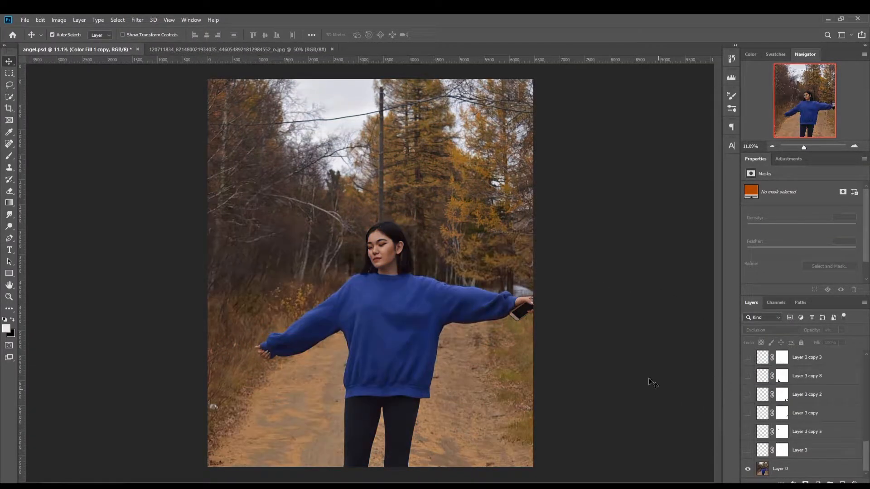
{"action": "left_click", "coordinate": [747, 449]}
{"action": "left_click", "coordinate": [748, 450]}
{"action": "scroll", "coordinate": [776, 416], "scroll_direction": "up", "scroll_amount": 5}
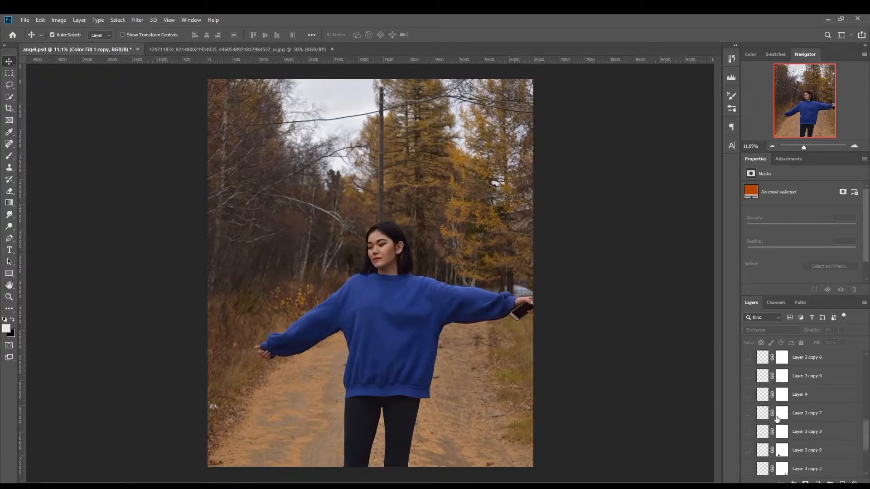
Step: Switch to the original JPG photo and select the woman's blue sweater with the Quick Selection tool
{"action": "left_click", "coordinate": [266, 49]}
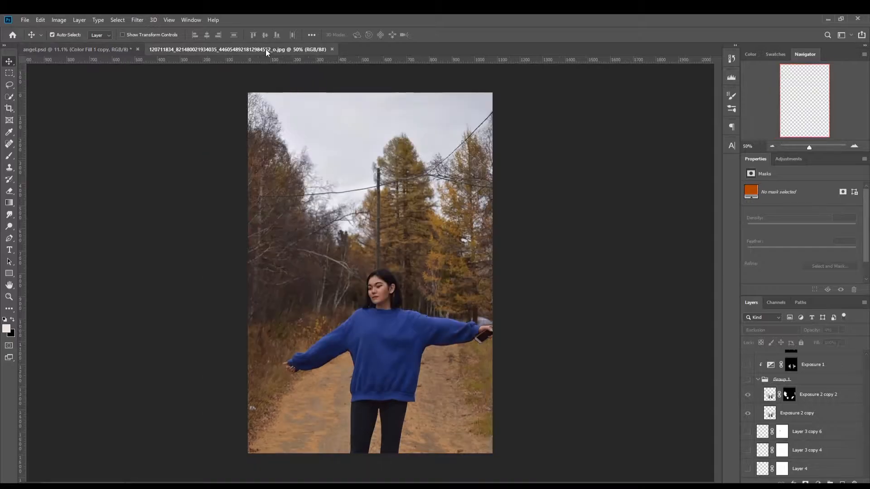
{"action": "left_click_drag", "start_coordinate": [11, 100], "coordinate": [39, 97]}
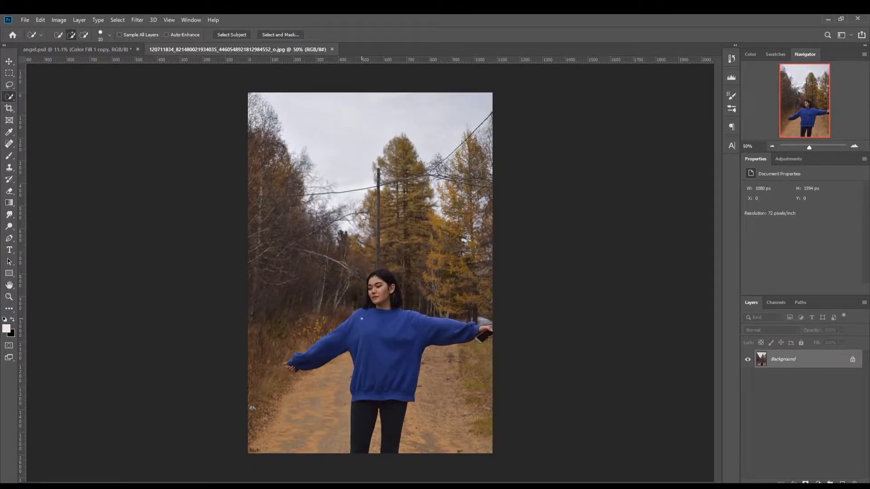
{"action": "scroll", "coordinate": [361, 319], "scroll_direction": "up", "scroll_amount": 8}
{"action": "scroll", "coordinate": [324, 333], "scroll_direction": "down", "scroll_amount": 3}
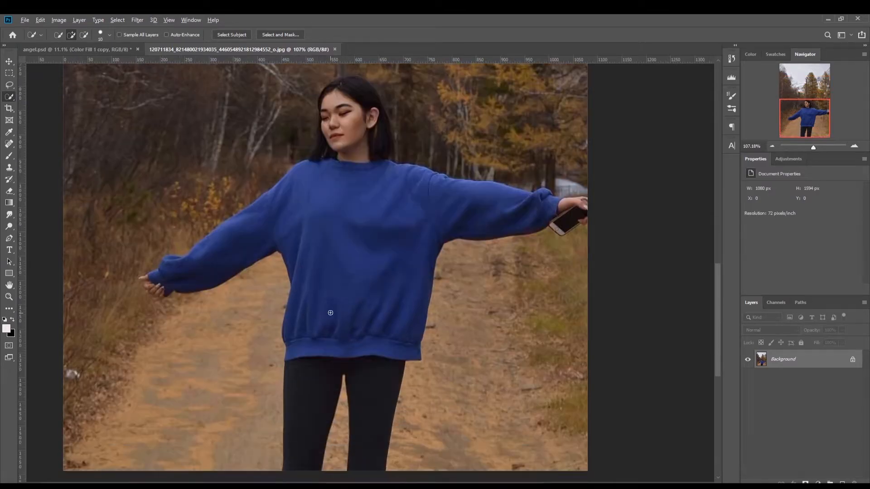
{"action": "scroll", "coordinate": [330, 313], "scroll_direction": "up", "scroll_amount": 1}
{"action": "scroll", "coordinate": [331, 312], "scroll_direction": "down", "scroll_amount": 2}
{"action": "left_click_drag", "start_coordinate": [321, 195], "coordinate": [320, 209]}
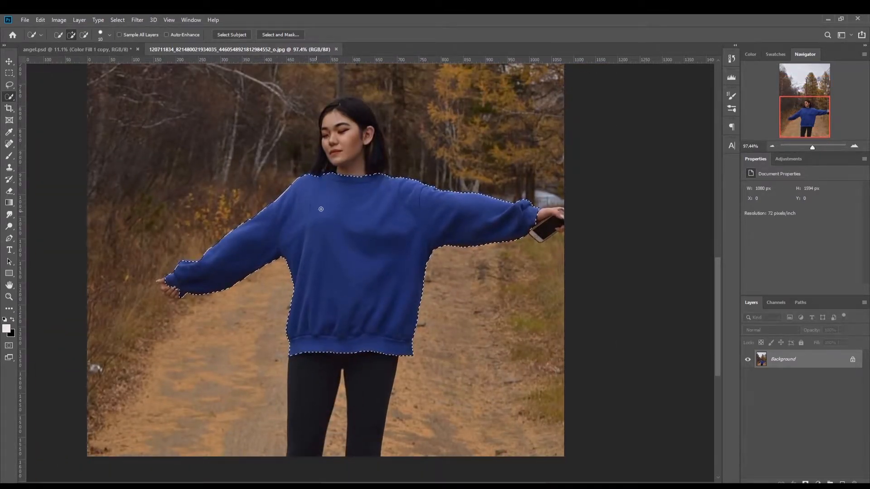
Step: Extend the quick selection over the woman's head, hair and legs, and check its edges
{"action": "mouse_move", "coordinate": [346, 136]}
{"action": "left_mouse_down"}
{"action": "mouse_move", "coordinate": [339, 106]}
{"action": "mouse_move", "coordinate": [365, 123]}
{"action": "mouse_move", "coordinate": [374, 162]}
{"action": "mouse_move", "coordinate": [335, 109]}
{"action": "left_mouse_up"}
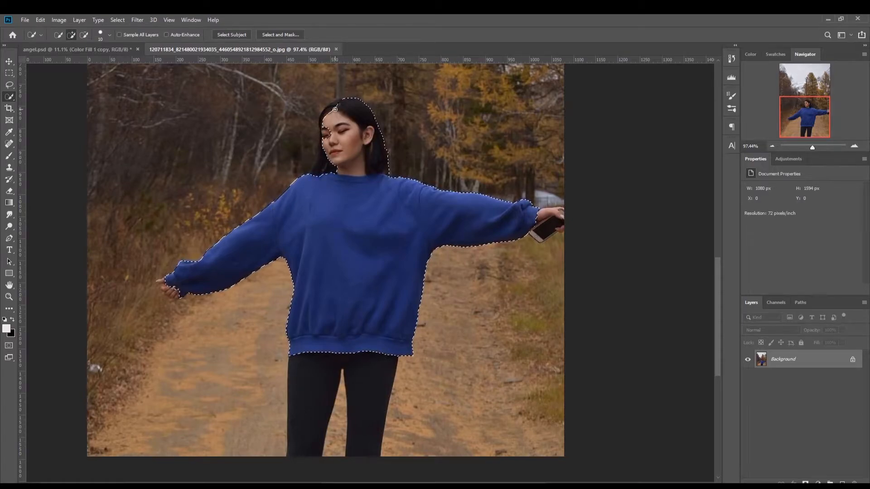
{"action": "scroll", "coordinate": [323, 305], "scroll_direction": "down", "scroll_amount": 2}
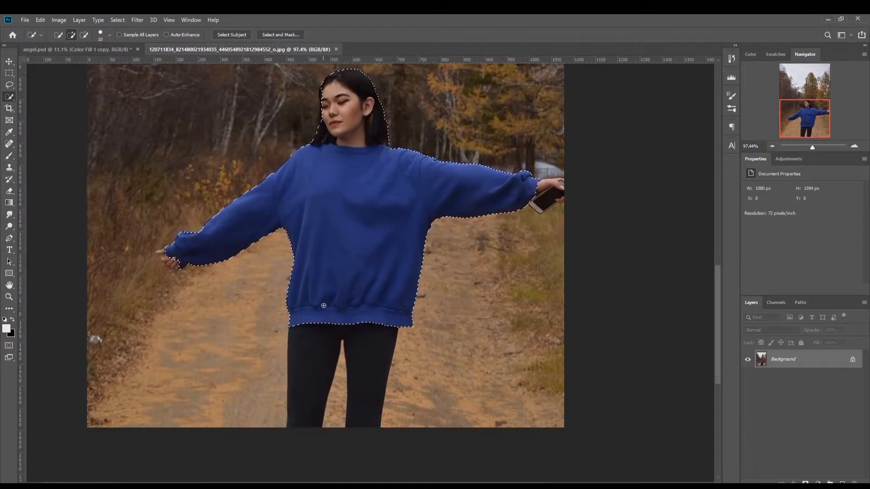
{"action": "left_click_drag", "start_coordinate": [323, 305], "coordinate": [301, 409]}
{"action": "scroll", "coordinate": [295, 240], "scroll_direction": "down", "scroll_amount": 4}
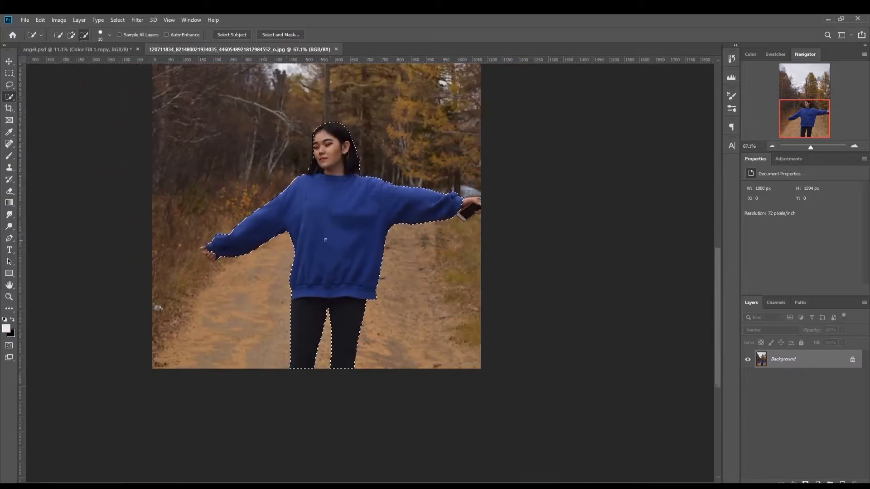
{"action": "scroll", "coordinate": [325, 239], "scroll_direction": "up", "scroll_amount": 6}
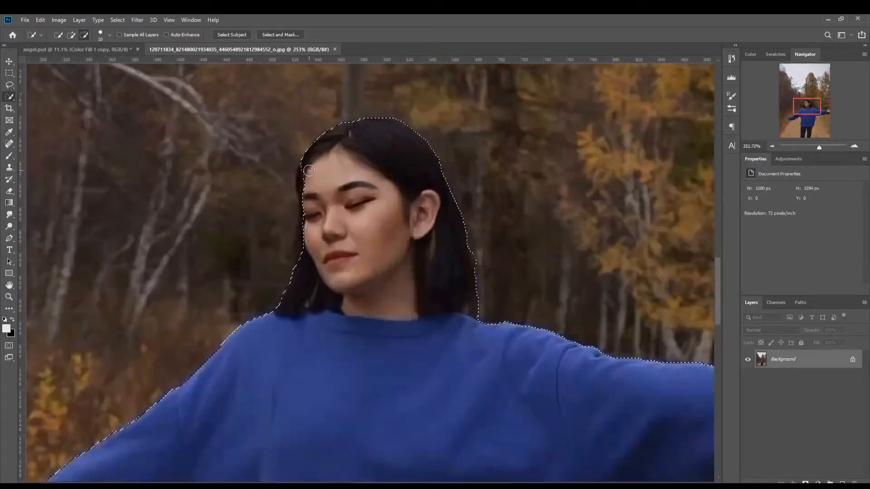
{"action": "scroll", "coordinate": [299, 309], "scroll_direction": "down", "scroll_amount": 2}
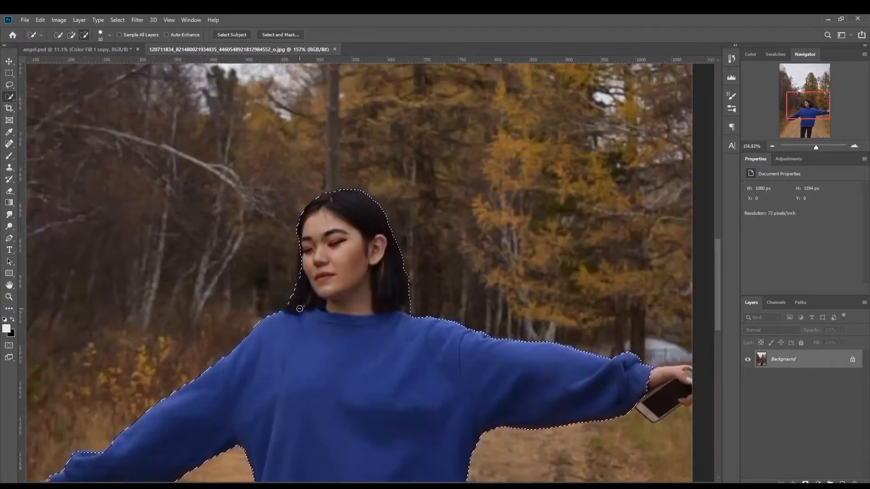
{"action": "scroll", "coordinate": [299, 308], "scroll_direction": "down", "scroll_amount": 5}
{"action": "scroll", "coordinate": [378, 338], "scroll_direction": "up", "scroll_amount": 2}
{"action": "scroll", "coordinate": [378, 337], "scroll_direction": "down", "scroll_amount": 1}
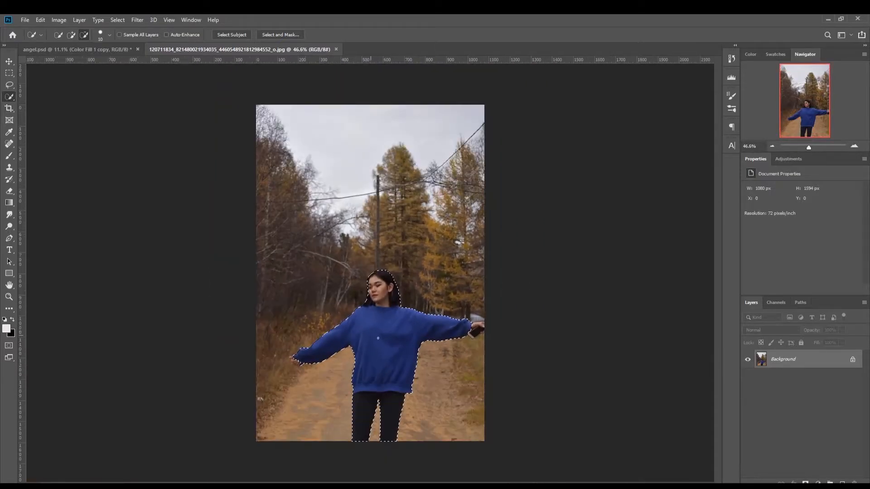
{"action": "scroll", "coordinate": [378, 338], "scroll_direction": "up", "scroll_amount": 1}
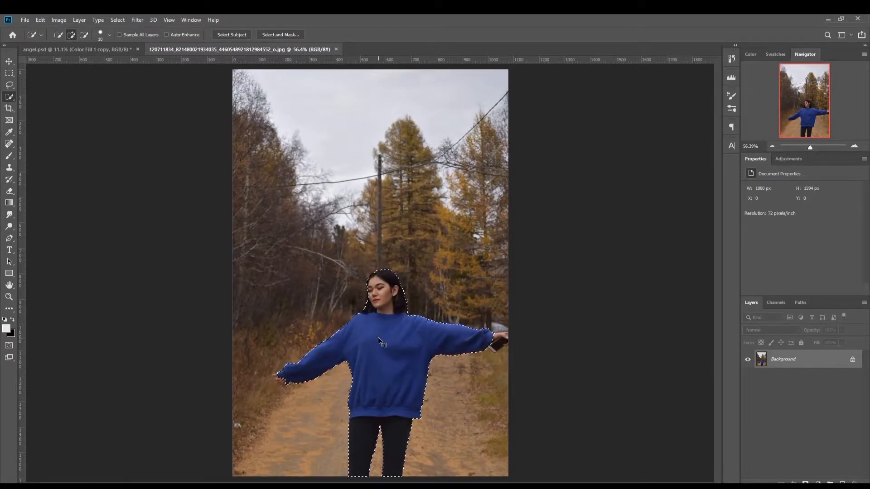
Step: Copy the selected woman to a new layer and check the cut-out by toggling the Background layer's visibility
{"action": "key", "text": "ctrl+j"}
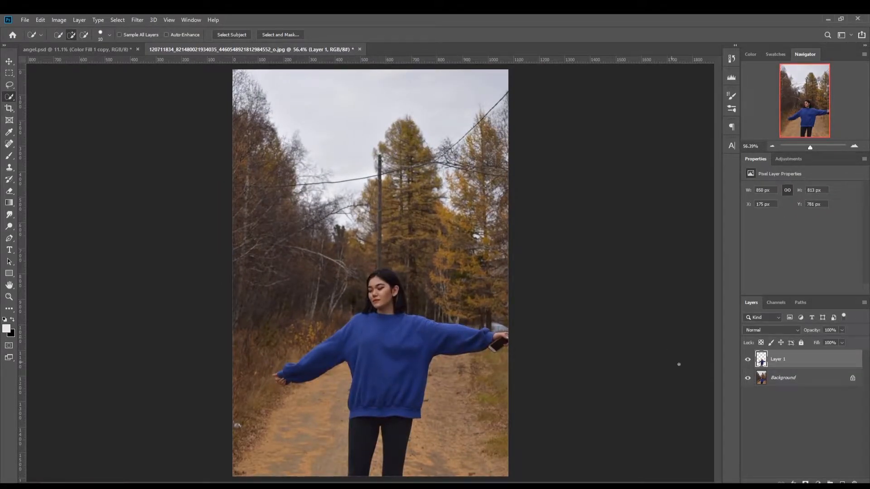
{"action": "left_click", "coordinate": [745, 378]}
{"action": "left_click", "coordinate": [745, 378]}
{"action": "left_click", "coordinate": [745, 378]}
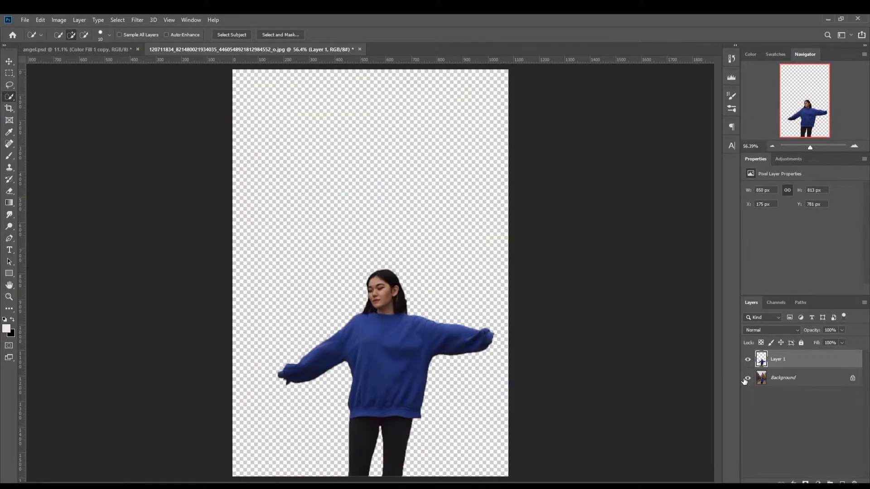
{"action": "left_click", "coordinate": [745, 379]}
{"action": "left_click", "coordinate": [745, 379]}
{"action": "left_click", "coordinate": [745, 378]}
Step: Open wings_PNG35 from the Downloads folder and bring the wing into angel.psd, beside the woman's head
{"action": "left_click", "coordinate": [68, 49]}
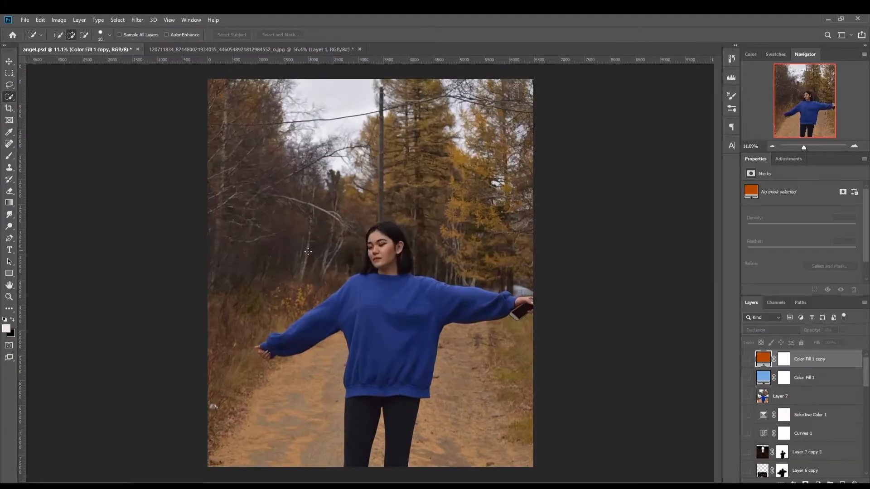
{"action": "scroll", "coordinate": [370, 271], "scroll_direction": "up", "scroll_amount": 2}
{"action": "key", "text": "ctrl+o"}
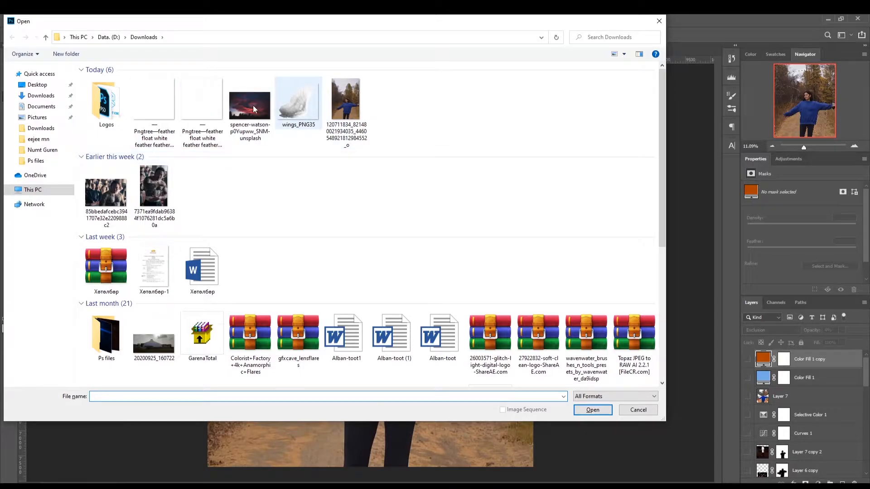
{"action": "double_click", "coordinate": [291, 113]}
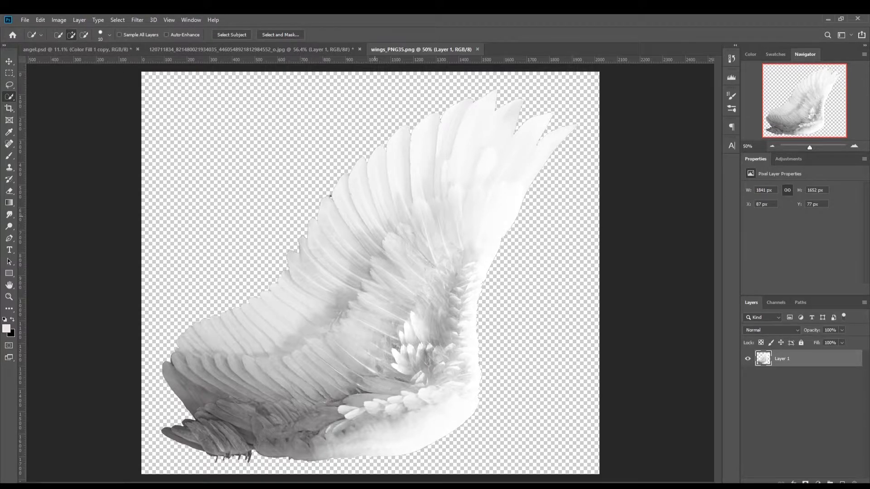
{"action": "key", "text": "v"}
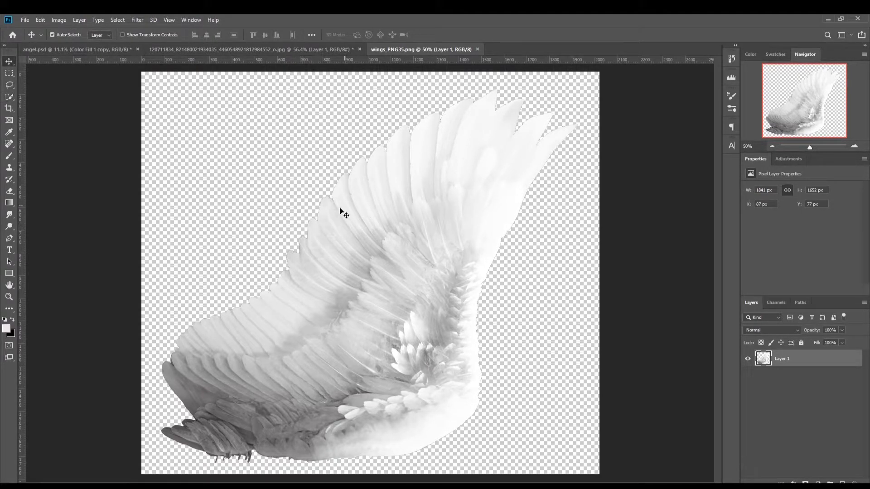
{"action": "left_click_drag", "start_coordinate": [352, 213], "coordinate": [322, 251]}
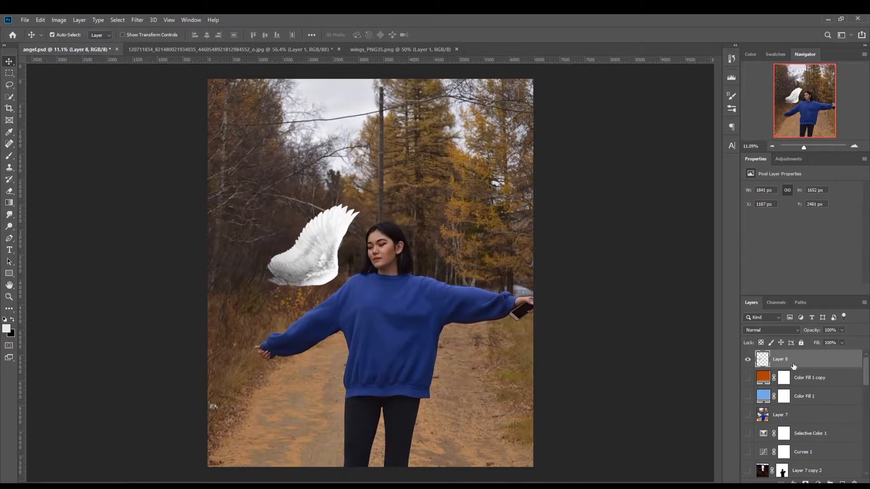
Step: Move the wing layer down the layer stack to directly above Layer 0
{"action": "scroll", "coordinate": [794, 360], "scroll_direction": "down", "scroll_amount": 6}
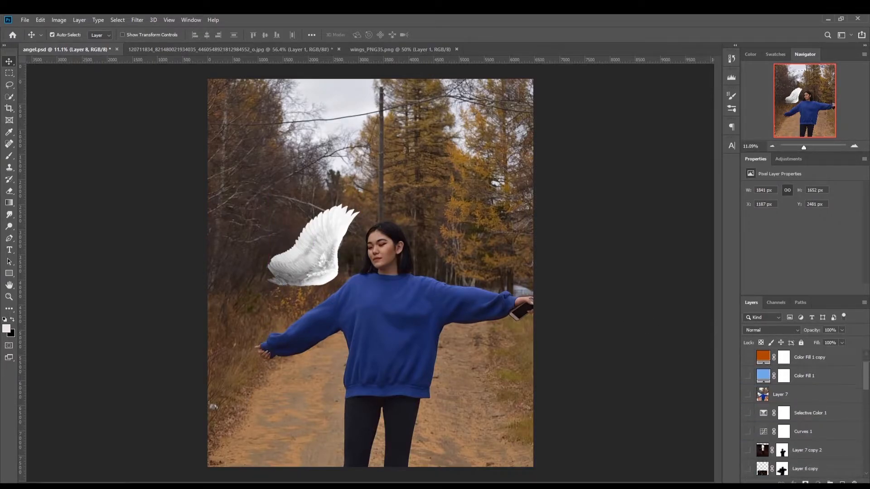
{"action": "scroll", "coordinate": [801, 412], "scroll_direction": "down", "scroll_amount": 4}
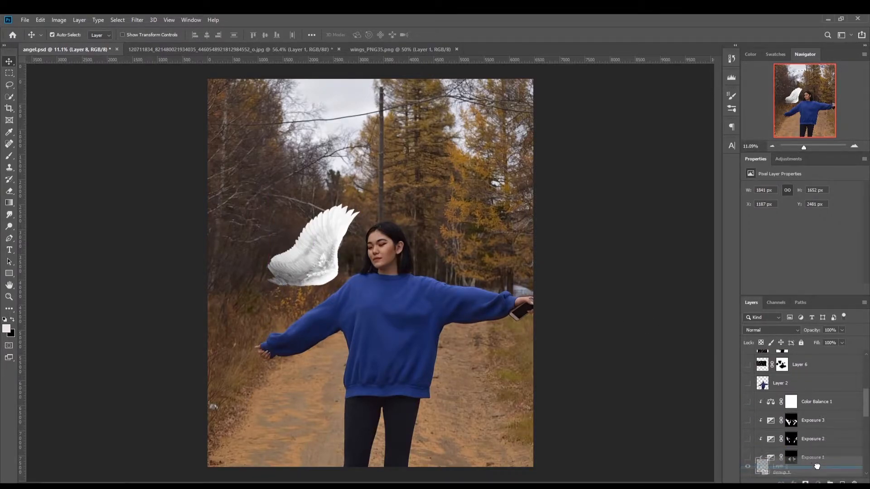
{"action": "scroll", "coordinate": [801, 412], "scroll_direction": "down", "scroll_amount": 5}
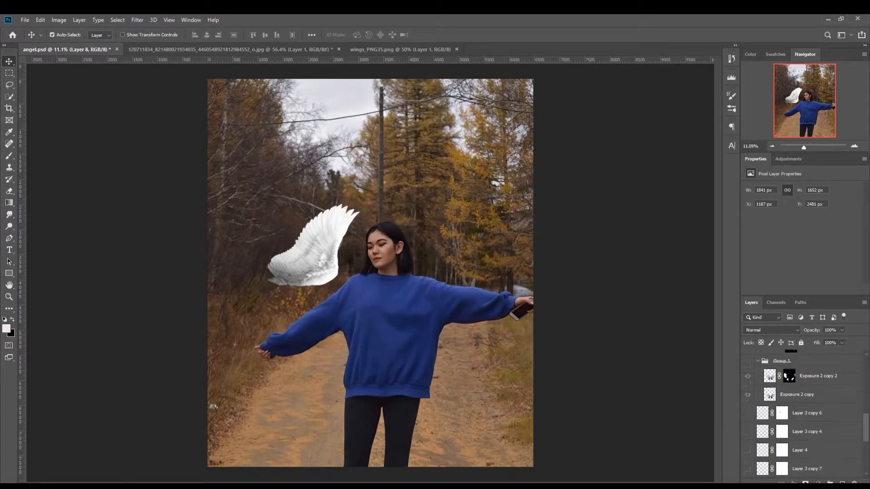
{"action": "left_click_drag", "start_coordinate": [806, 450], "coordinate": [809, 453]}
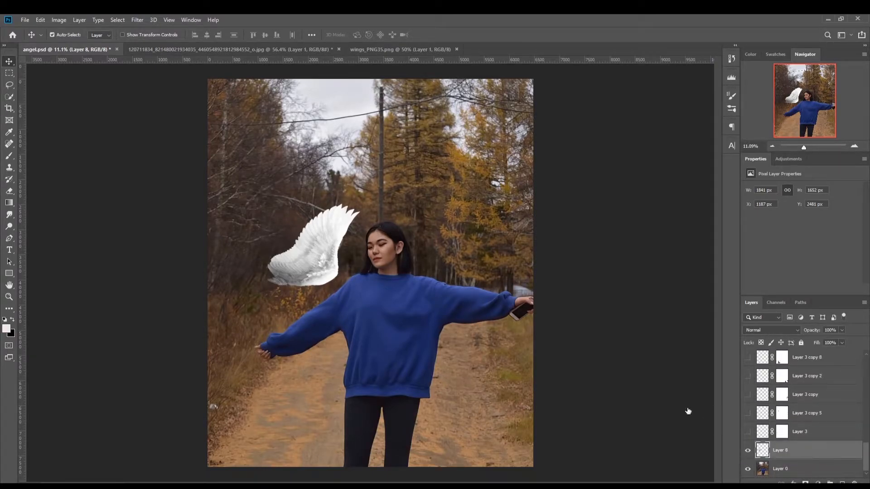
Step: Rotate the wing to -90° and place it over the woman's shoulder with its feather tips pointing outward
{"action": "key", "text": "ctrl+t"}
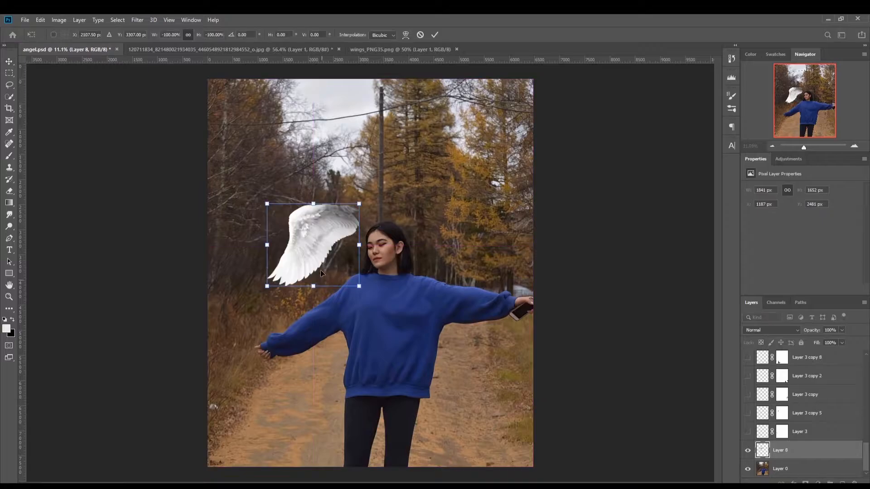
{"action": "right_click", "coordinate": [319, 244]}
{"action": "left_click", "coordinate": [348, 337]}
{"action": "left_click_drag", "start_coordinate": [320, 242], "coordinate": [323, 285]}
{"action": "key", "text": "Return"}
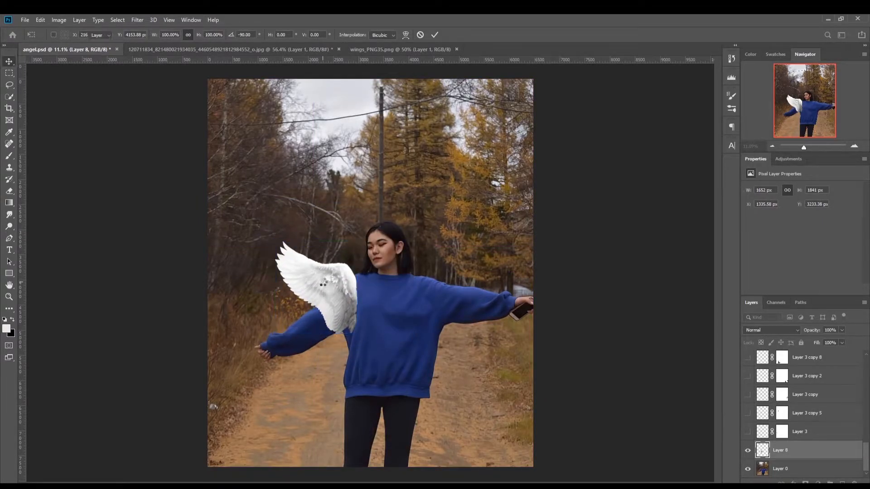
Step: Copy the rotated wing into the JPG photo beneath the woman's cut-out and scale it to about 466 × 519 px behind her shoulder
{"action": "mouse_move", "coordinate": [322, 285]}
{"action": "left_mouse_down"}
{"action": "mouse_move", "coordinate": [228, 70]}
{"action": "mouse_move", "coordinate": [230, 50]}
{"action": "mouse_move", "coordinate": [352, 317]}
{"action": "mouse_move", "coordinate": [332, 294]}
{"action": "left_mouse_up"}
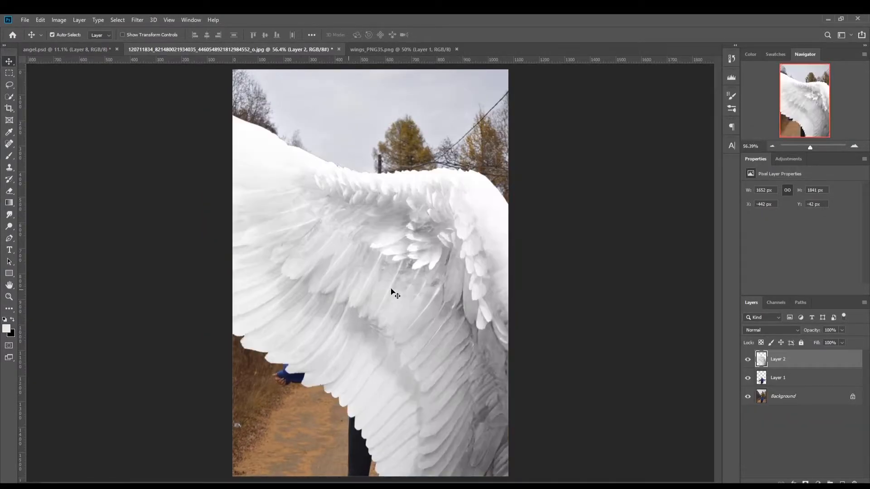
{"action": "left_click_drag", "start_coordinate": [790, 365], "coordinate": [791, 386]}
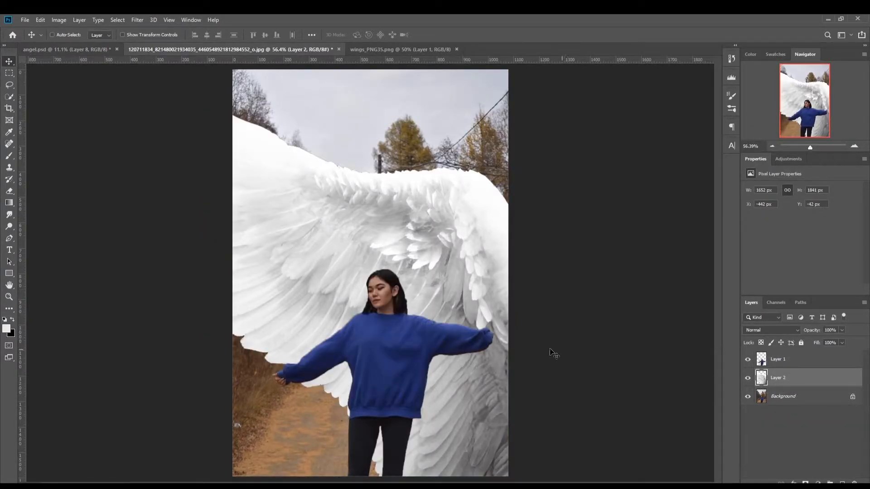
{"action": "key", "text": "ctrl+t"}
{"action": "left_click_drag", "start_coordinate": [541, 294], "coordinate": [339, 323]}
{"action": "key", "text": "Return"}
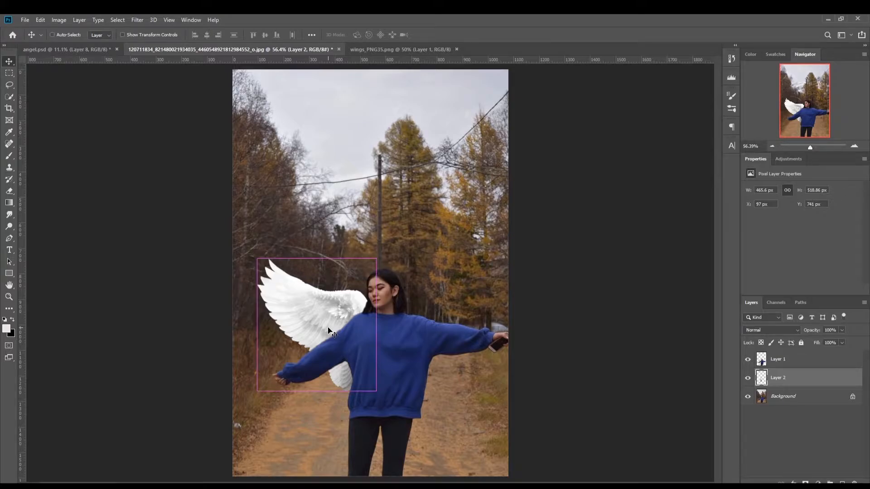
Step: Duplicate the wing layer, flip the copy horizontally and place it behind the woman's other shoulder as a mirrored pair
{"action": "key", "text": "ctrl+j"}
{"action": "left_click_drag", "start_coordinate": [329, 329], "coordinate": [392, 225]}
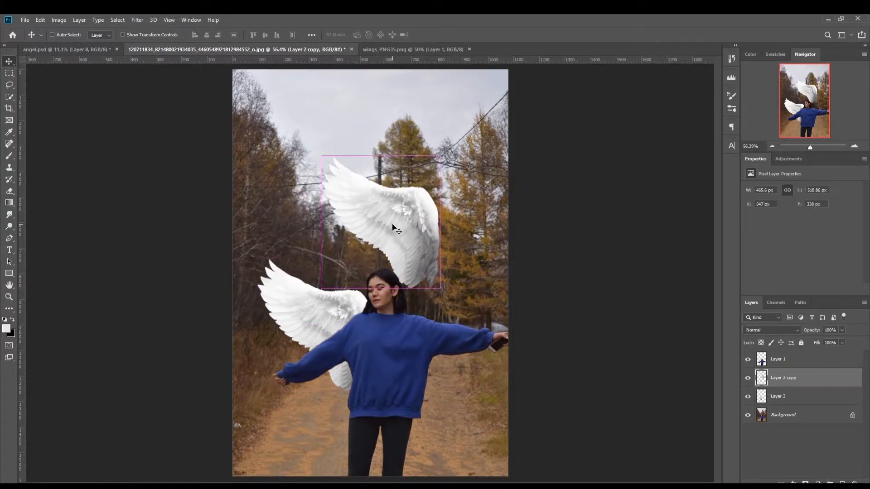
{"action": "key", "text": "ctrl+t"}
{"action": "right_click", "coordinate": [392, 225]}
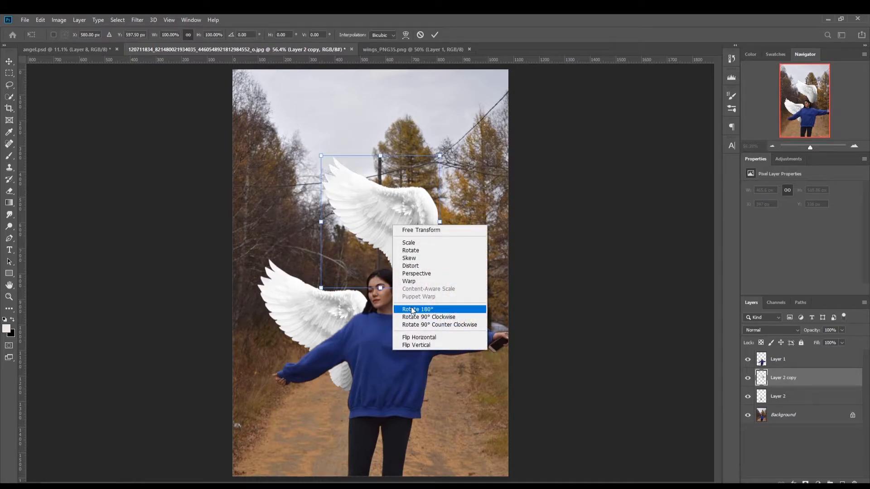
{"action": "left_click", "coordinate": [439, 337]}
{"action": "left_click_drag", "start_coordinate": [375, 238], "coordinate": [447, 334]}
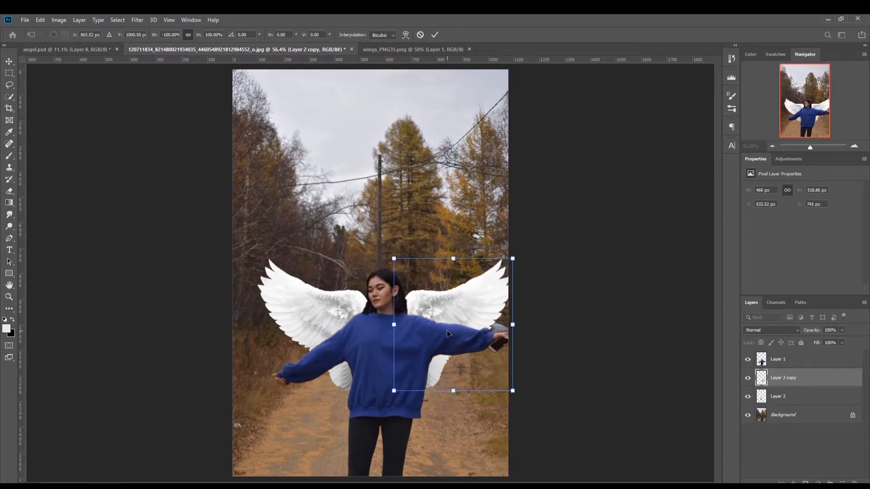
Step: Apply the wing copy's flip, switch to angel.psd and show the woman's cut-out with the wing pair in Group 1
{"action": "key", "text": "Return"}
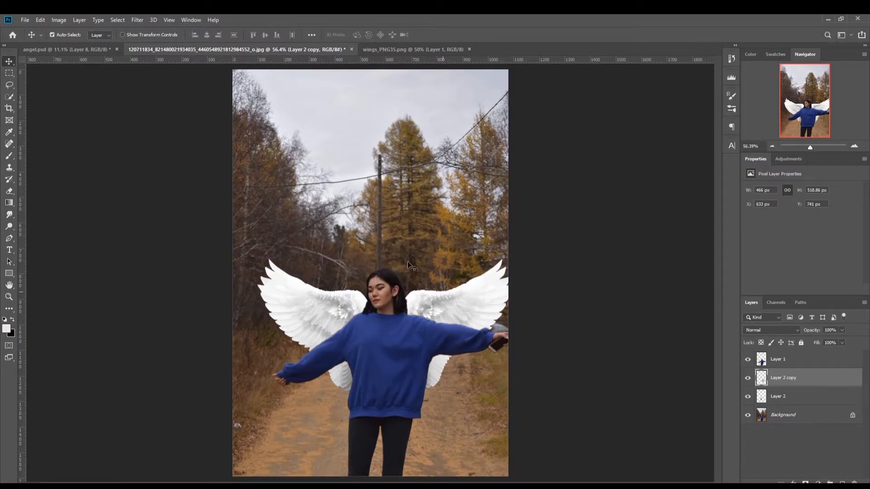
{"action": "left_click", "coordinate": [102, 49]}
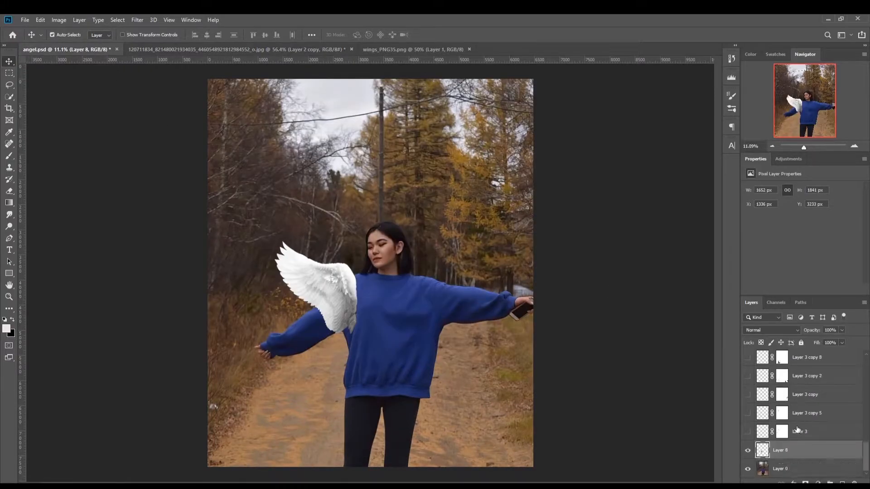
{"action": "scroll", "coordinate": [797, 430], "scroll_direction": "up", "scroll_amount": 8}
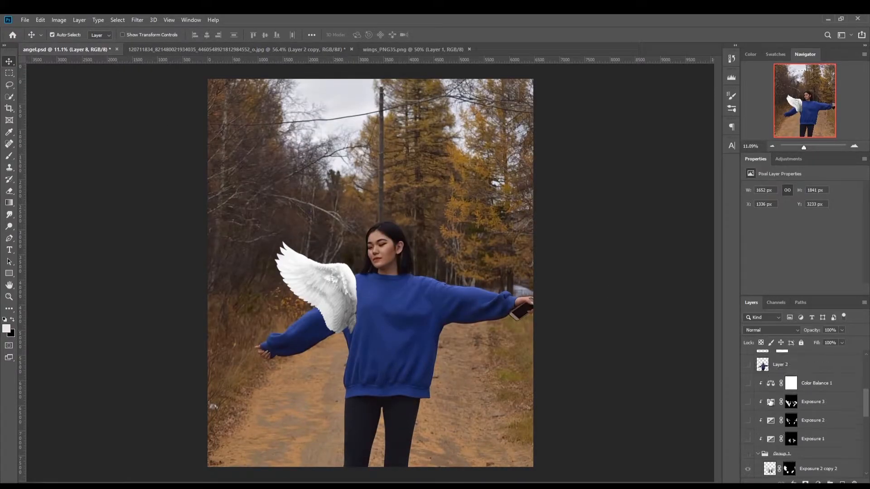
{"action": "left_click", "coordinate": [747, 366]}
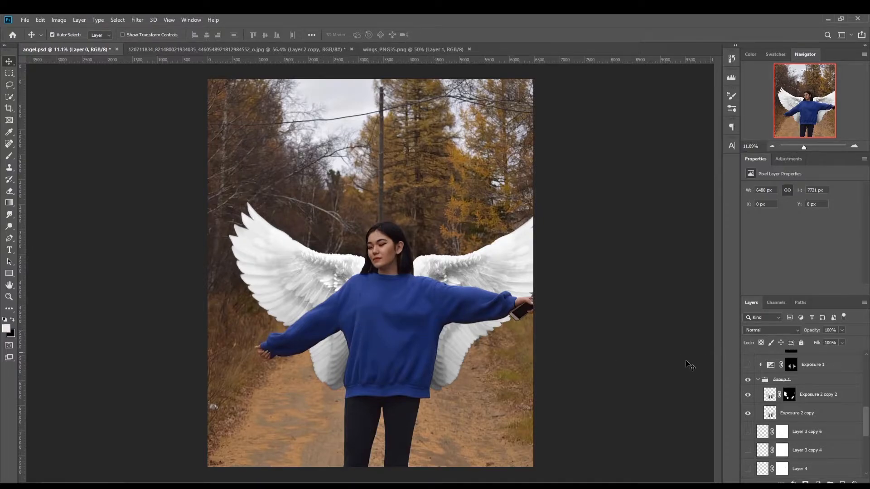
Step: Compare the wings with and without the Exposure 2 copy 2 layer by switching its visibility
{"action": "left_click", "coordinate": [814, 398]}
{"action": "left_click", "coordinate": [748, 395]}
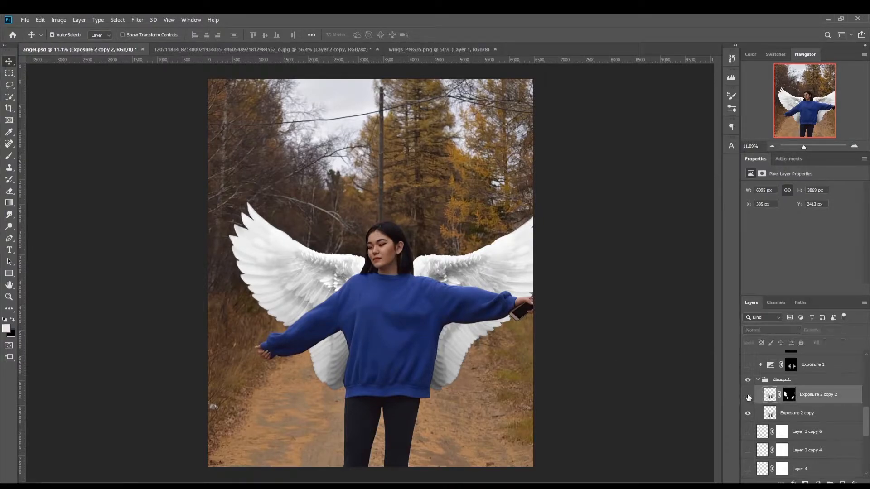
{"action": "left_click", "coordinate": [747, 395]}
{"action": "left_click", "coordinate": [748, 395]}
{"action": "left_click", "coordinate": [748, 395]}
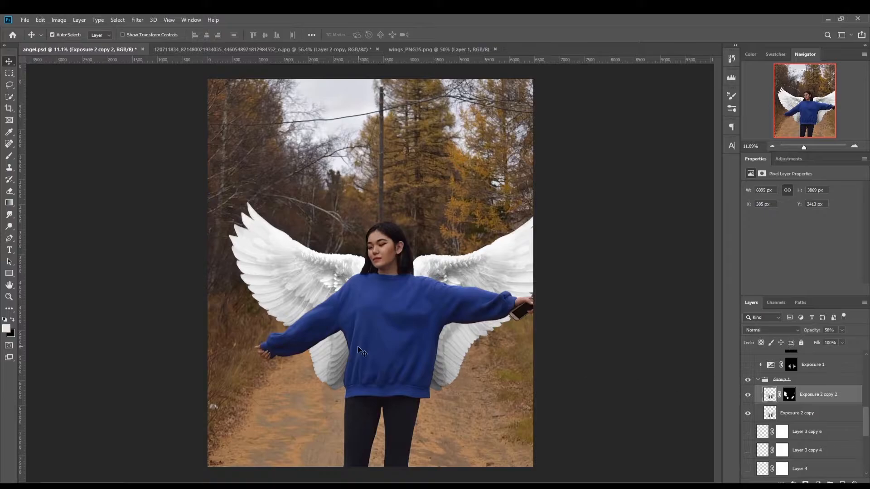
{"action": "left_click", "coordinate": [748, 395]}
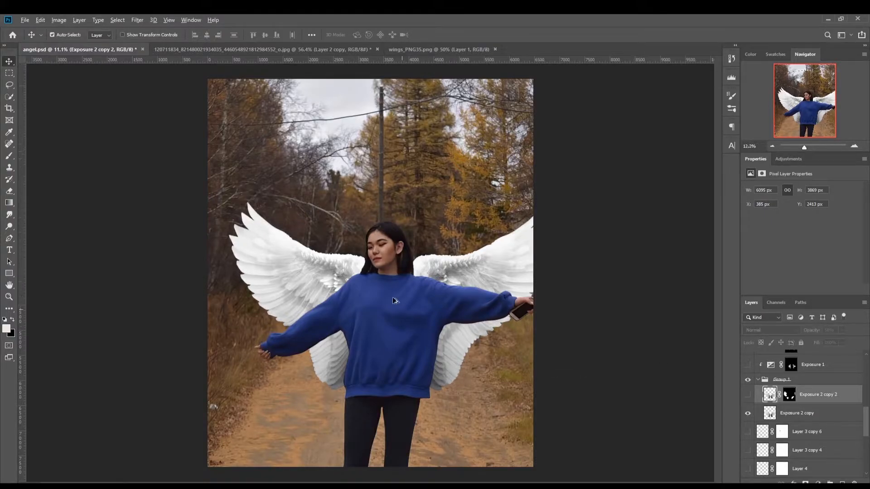
Step: Examine the feather detail and sharpness of both wings up close while Exposure 2 copy 2 is hidden
{"action": "scroll", "coordinate": [392, 297], "scroll_direction": "up", "scroll_amount": 3}
{"action": "scroll", "coordinate": [349, 276], "scroll_direction": "up", "scroll_amount": 1}
{"action": "scroll", "coordinate": [204, 219], "scroll_direction": "up", "scroll_amount": 1}
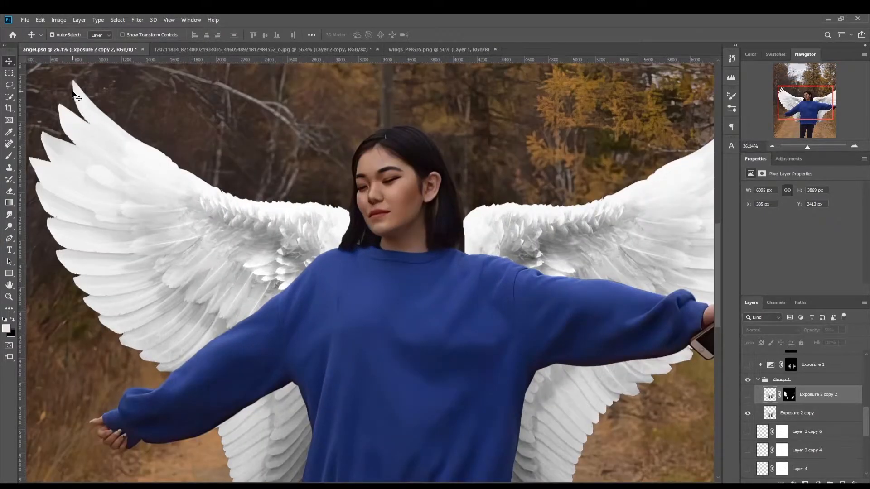
{"action": "scroll", "coordinate": [163, 320], "scroll_direction": "down", "scroll_amount": 2}
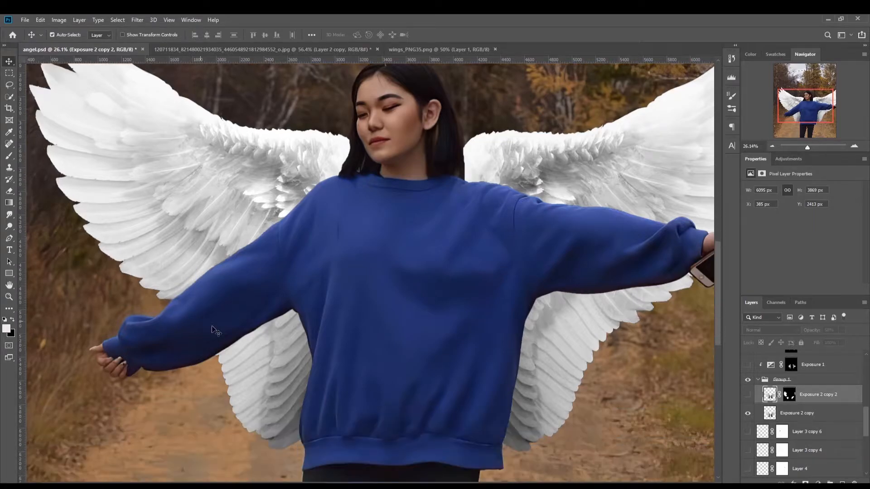
{"action": "scroll", "coordinate": [543, 339], "scroll_direction": "up", "scroll_amount": 2}
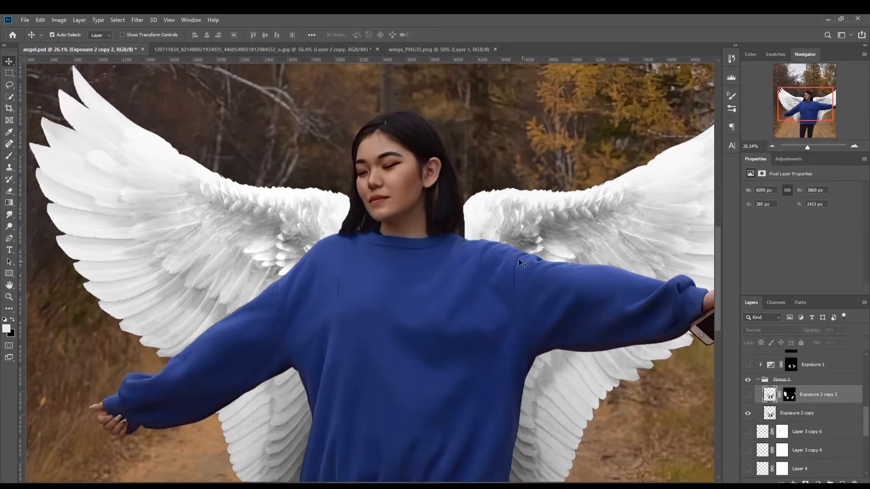
{"action": "scroll", "coordinate": [403, 280], "scroll_direction": "down", "scroll_amount": 4}
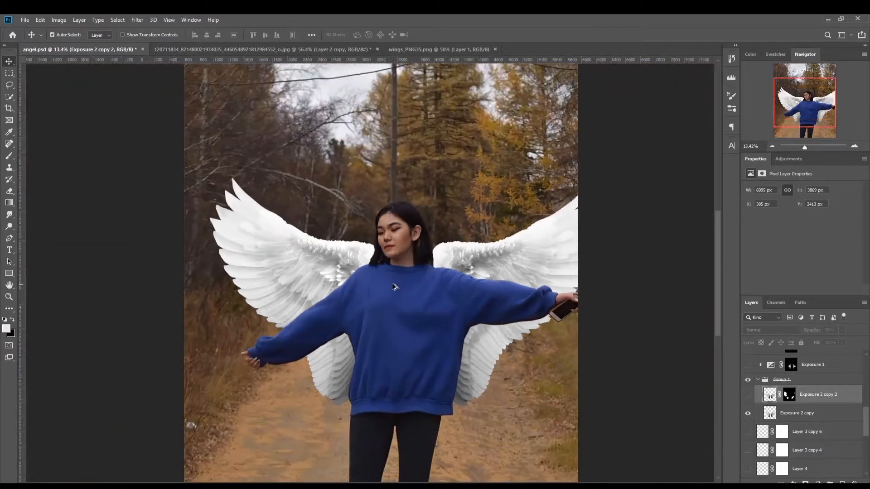
{"action": "scroll", "coordinate": [400, 288], "scroll_direction": "up", "scroll_amount": 1}
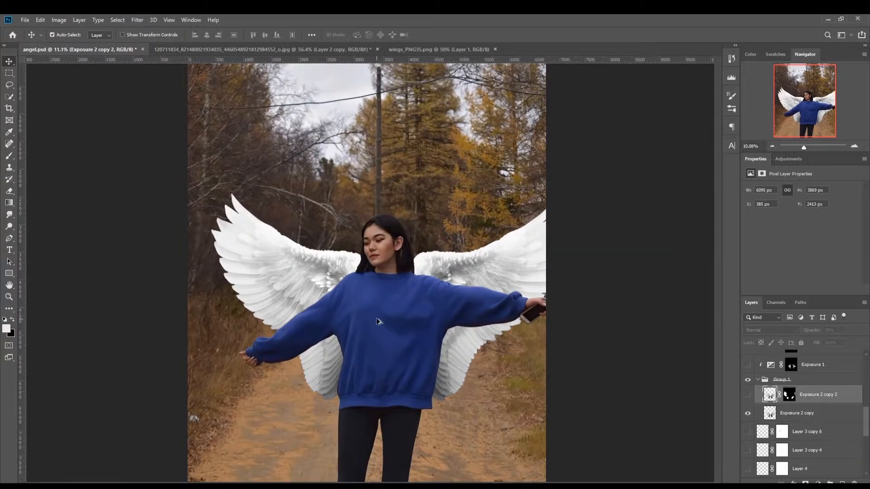
{"action": "scroll", "coordinate": [379, 316], "scroll_direction": "up", "scroll_amount": 1}
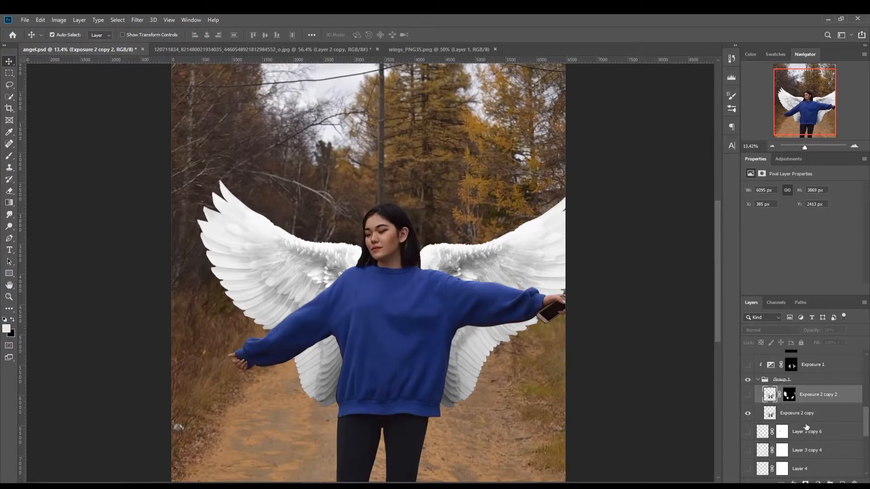
Step: Show the Exposure 2 copy 2 layer and apply a Gaussian Blur with a 78.4-pixel radius to it
{"action": "left_click", "coordinate": [137, 19]}
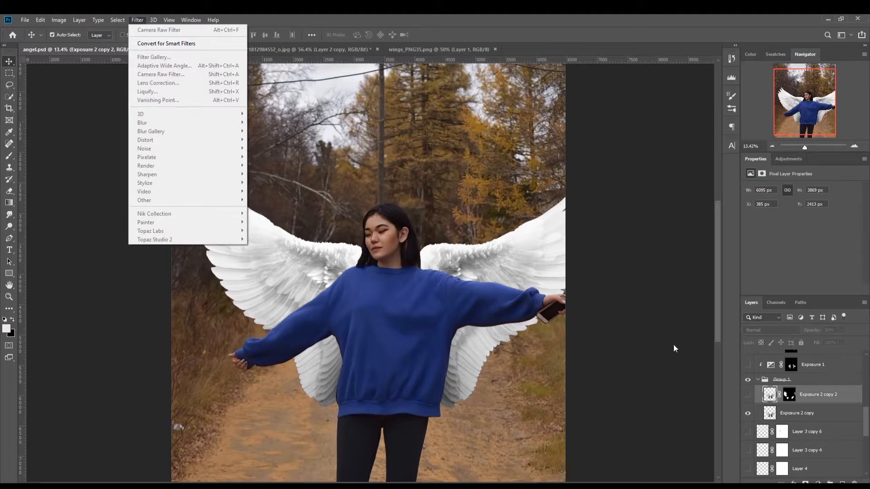
{"action": "left_click", "coordinate": [747, 394]}
{"action": "left_click", "coordinate": [137, 20]}
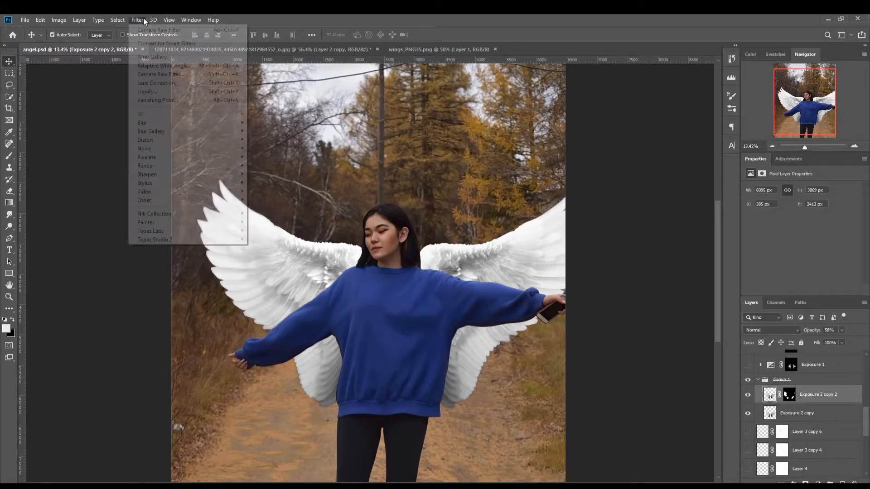
{"action": "mouse_move", "coordinate": [182, 122]}
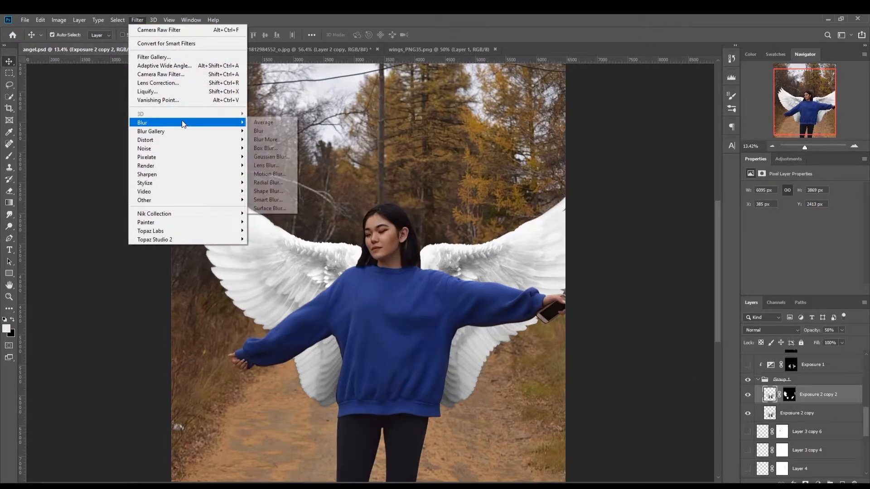
{"action": "left_click", "coordinate": [272, 156]}
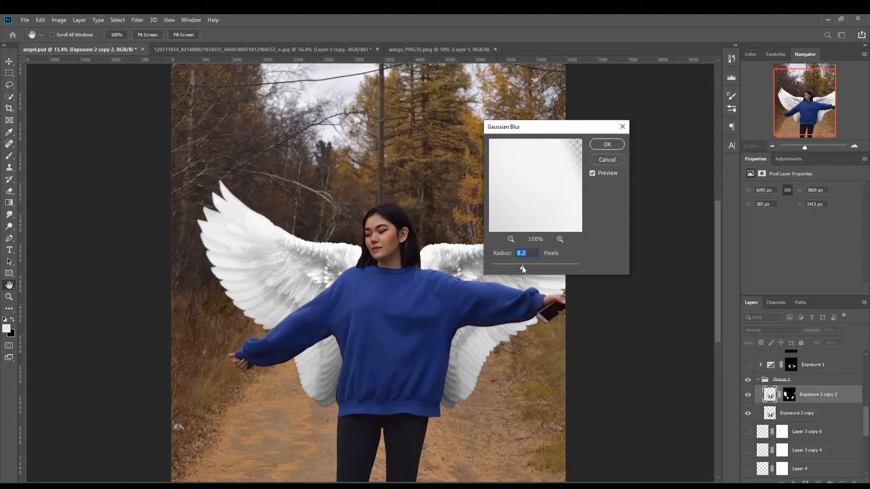
{"action": "left_click_drag", "start_coordinate": [522, 267], "coordinate": [544, 268]}
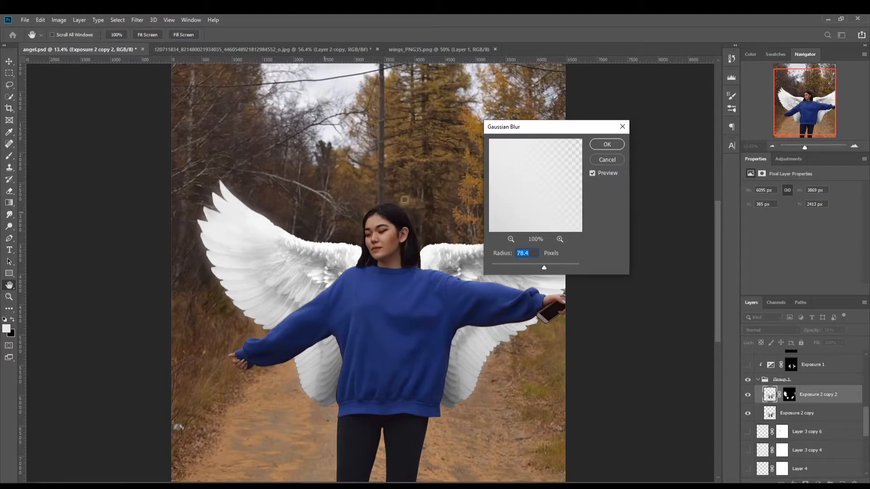
{"action": "left_click", "coordinate": [598, 147]}
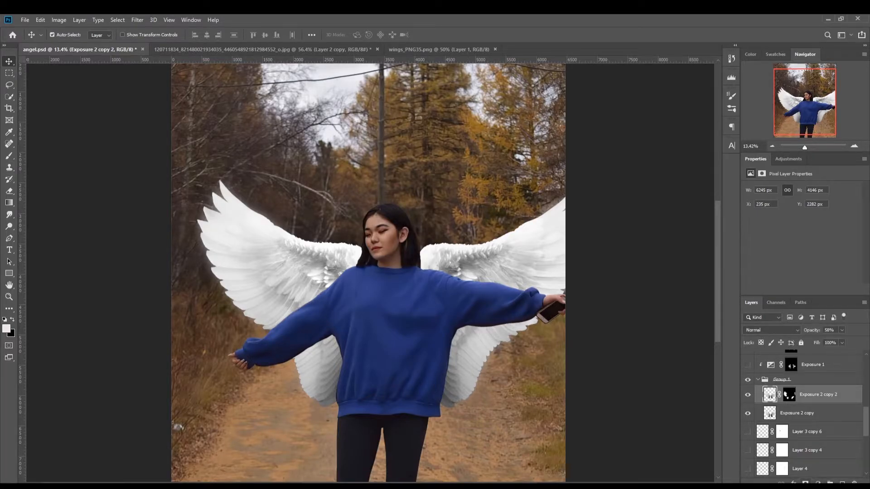
Step: Make the layer mask of Exposure 2 copy 2 active and choose the Brush tool for painting on it
{"action": "left_click", "coordinate": [787, 396]}
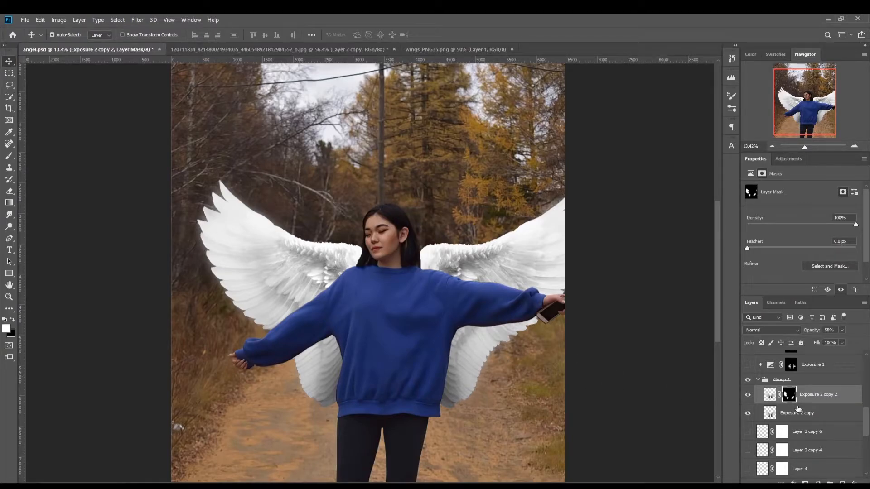
{"action": "key", "text": "ctrl"}
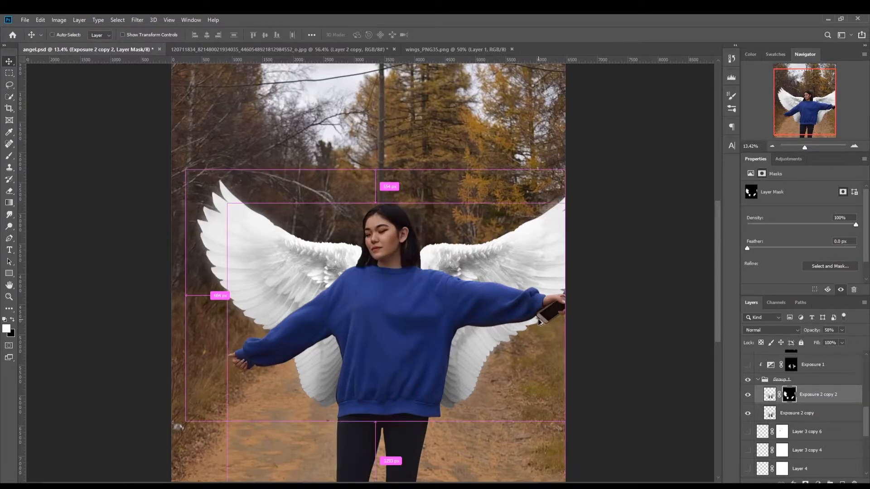
{"action": "key", "text": "ctrl"}
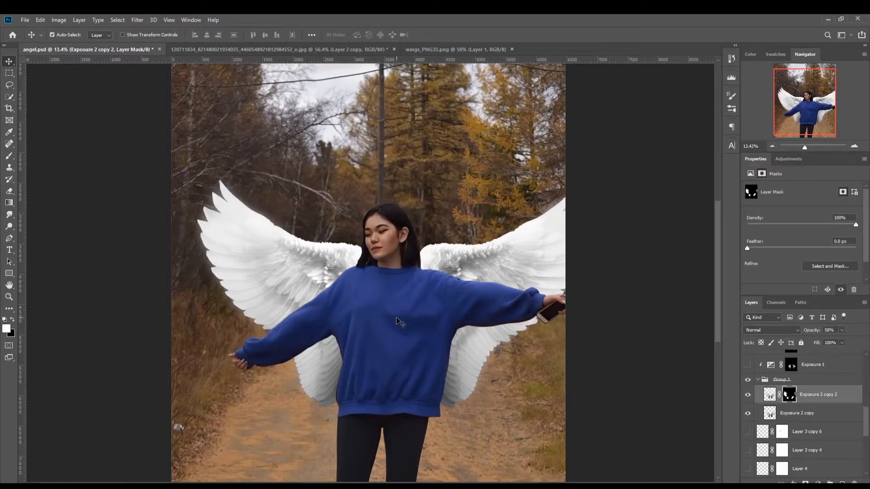
{"action": "key", "text": "ctrl+2"}
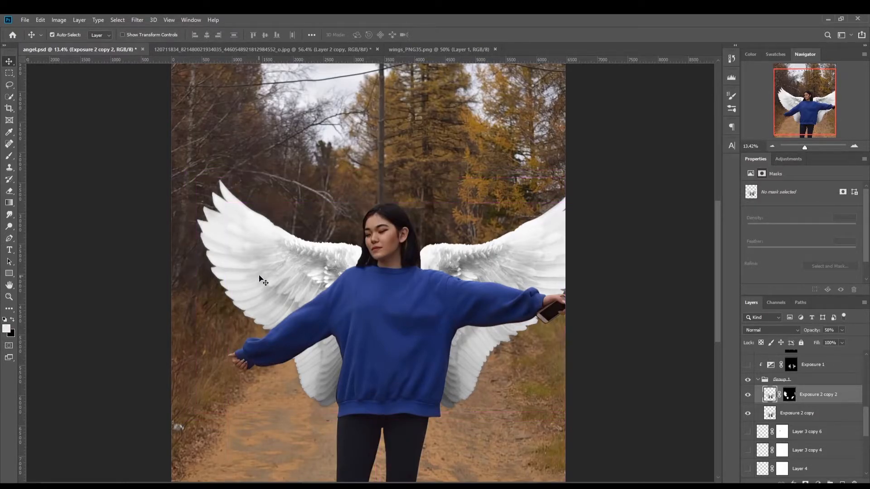
{"action": "scroll", "coordinate": [266, 279], "scroll_direction": "down", "scroll_amount": 2}
{"action": "scroll", "coordinate": [297, 301], "scroll_direction": "up", "scroll_amount": 4}
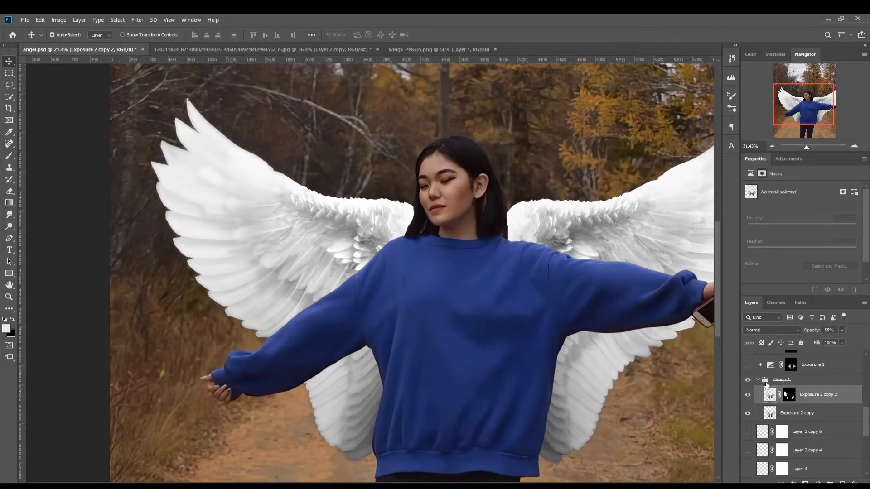
{"action": "left_click", "coordinate": [791, 400]}
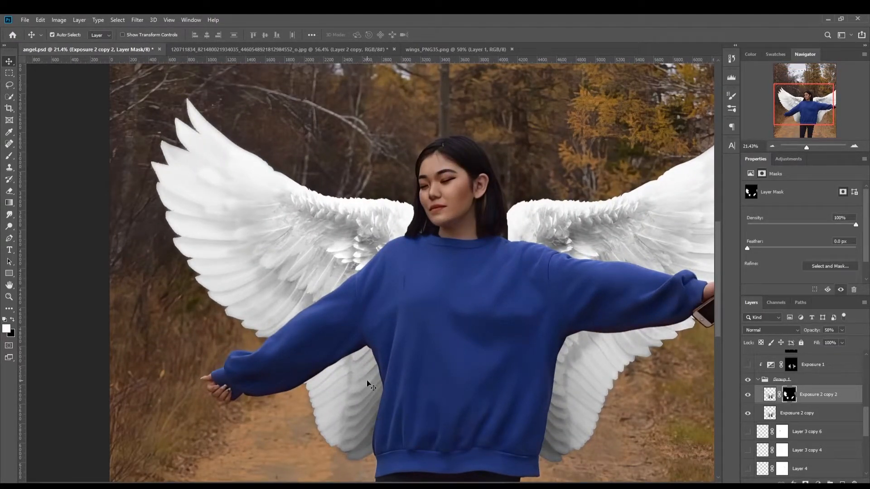
{"action": "left_click", "coordinate": [10, 156]}
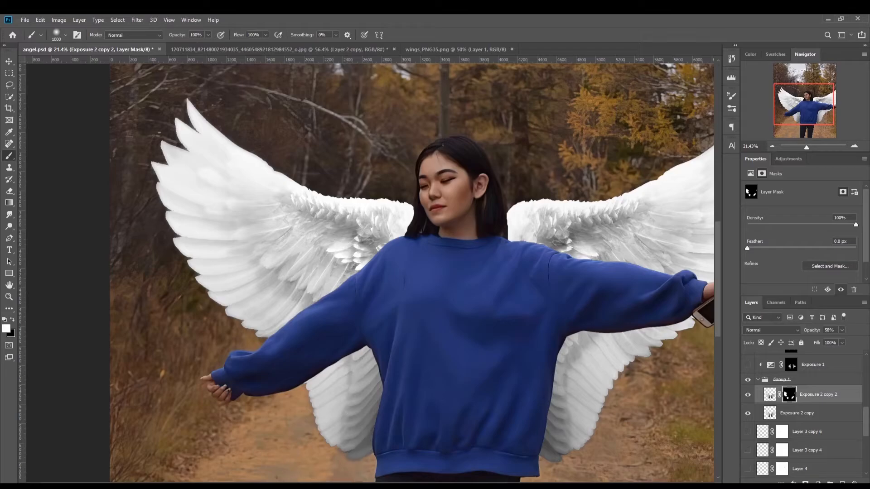
{"action": "scroll", "coordinate": [398, 435], "scroll_direction": "right", "scroll_amount": 5}
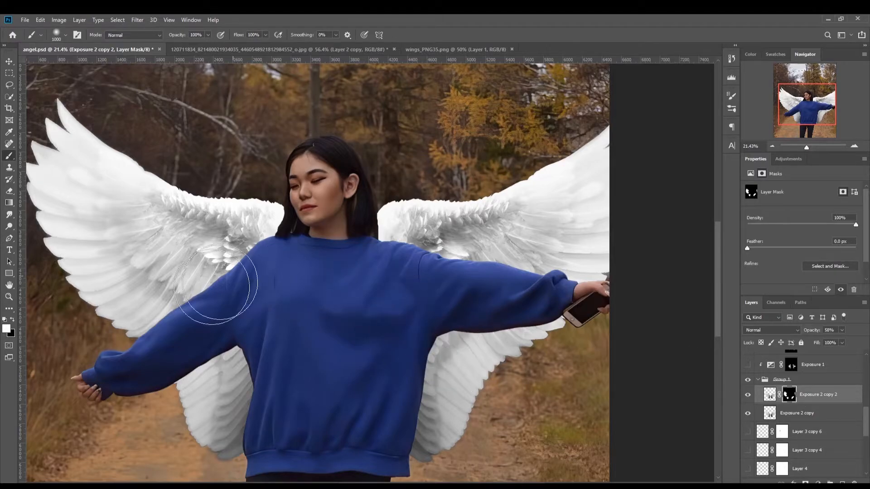
Step: Compare the feathers on both wings with the blurred, masked Exposure 2 copy 2 layer hidden and shown
{"action": "scroll", "coordinate": [421, 351], "scroll_direction": "down", "scroll_amount": 1}
{"action": "left_click", "coordinate": [748, 395]}
{"action": "left_click", "coordinate": [748, 394]}
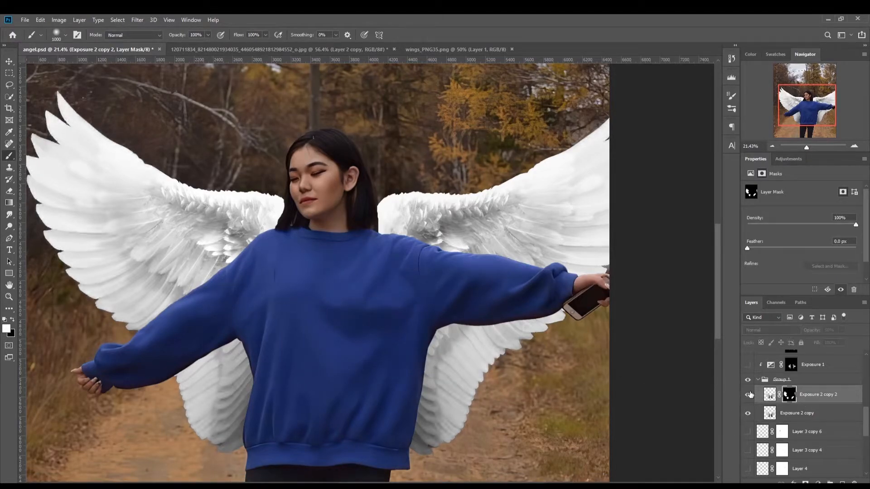
{"action": "scroll", "coordinate": [363, 272], "scroll_direction": "left", "scroll_amount": 5}
{"action": "scroll", "coordinate": [362, 272], "scroll_direction": "left", "scroll_amount": 5}
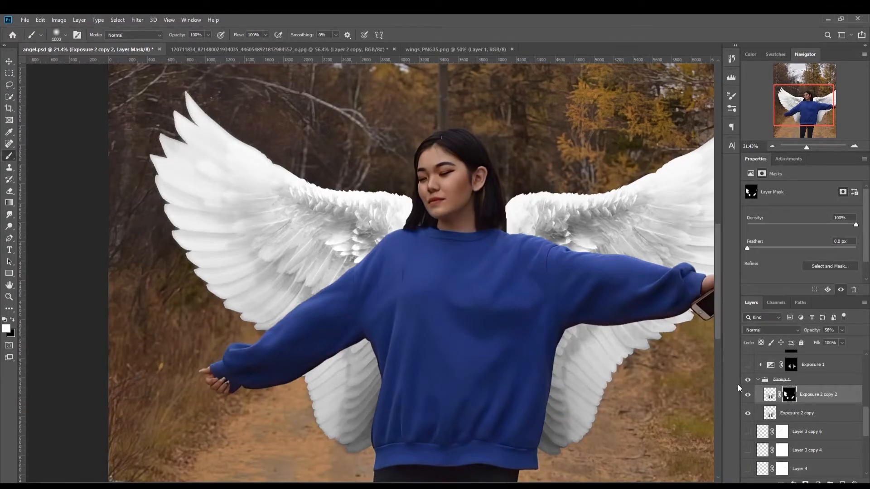
{"action": "left_click", "coordinate": [748, 396]}
{"action": "left_click", "coordinate": [748, 397]}
{"action": "mouse_move", "coordinate": [462, 484]}
{"action": "left_mouse_down"}
{"action": "mouse_move", "coordinate": [489, 485]}
{"action": "mouse_move", "coordinate": [478, 484]}
{"action": "left_mouse_up"}
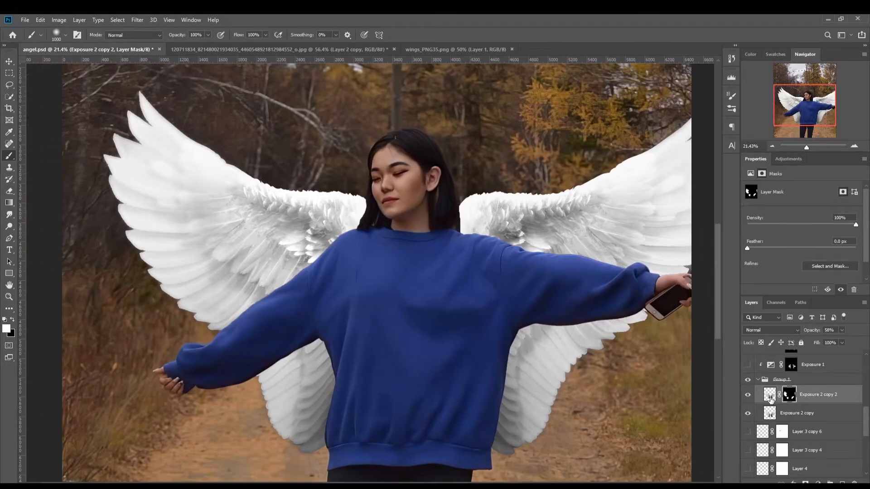
Step: Show the clipped Exposure 1, Exposure 2, Exposure 3 and Color Balance 1 adjustments above Group 1, and display Exposure 1's settings
{"action": "scroll", "coordinate": [774, 420], "scroll_direction": "up", "scroll_amount": 1}
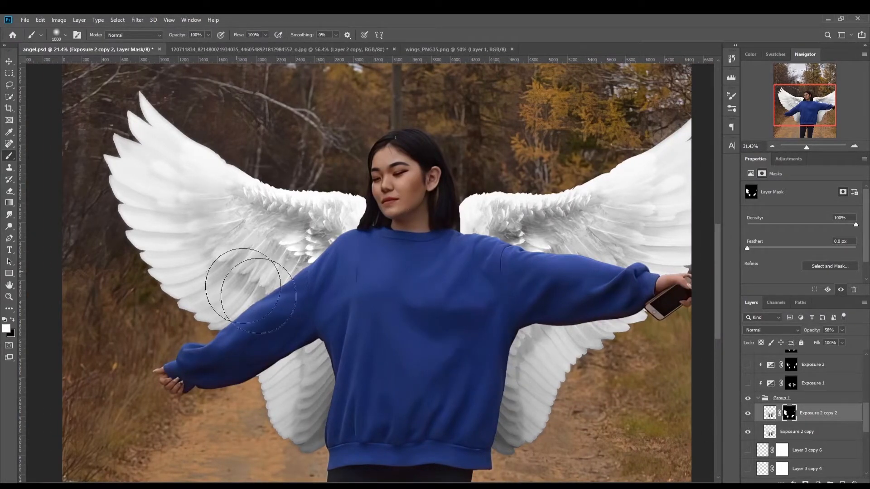
{"action": "left_click", "coordinate": [747, 383]}
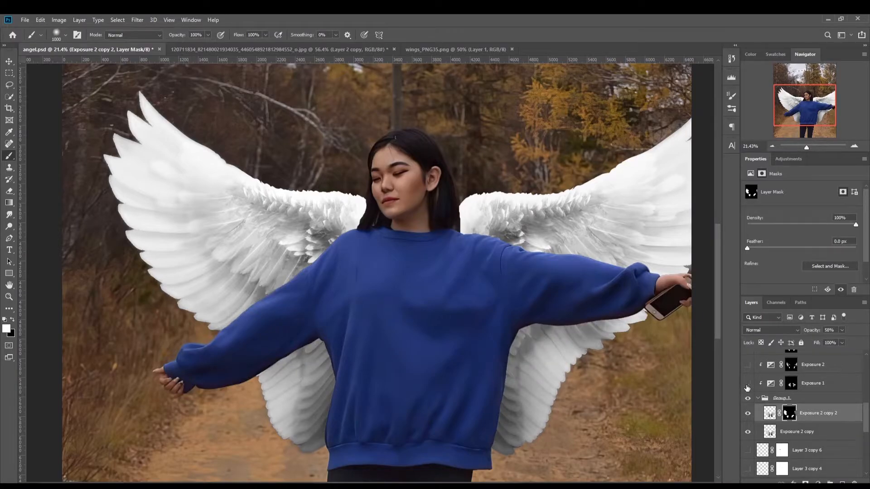
{"action": "left_click", "coordinate": [748, 384]}
{"action": "left_click", "coordinate": [747, 384]}
{"action": "left_click", "coordinate": [747, 383]}
{"action": "scroll", "coordinate": [754, 377], "scroll_direction": "up", "scroll_amount": 1}
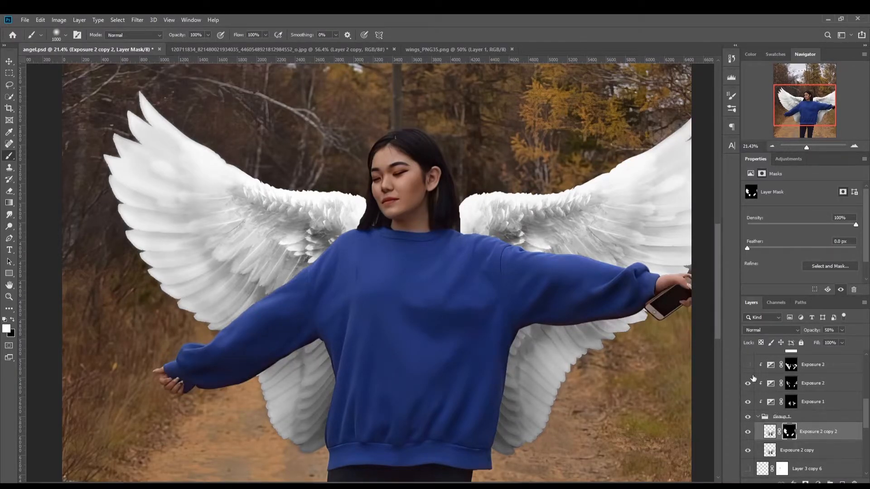
{"action": "left_click", "coordinate": [747, 365]}
{"action": "scroll", "coordinate": [774, 388], "scroll_direction": "up", "scroll_amount": 1}
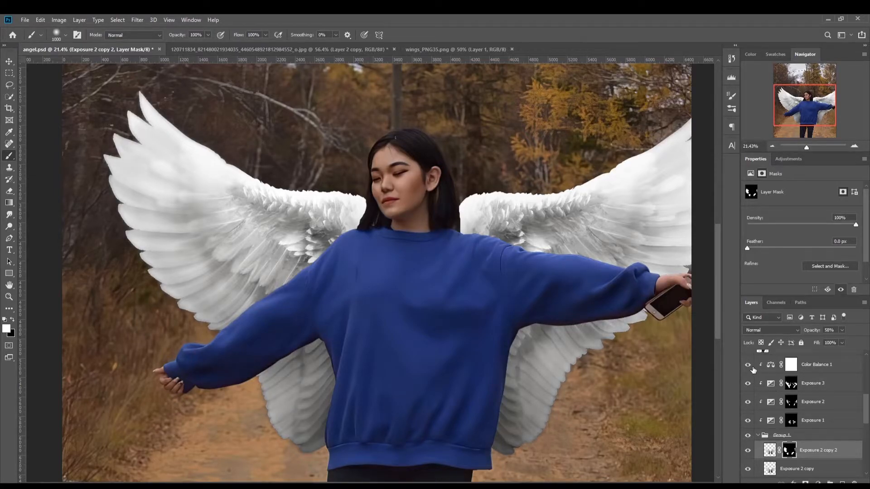
{"action": "left_click", "coordinate": [807, 424]}
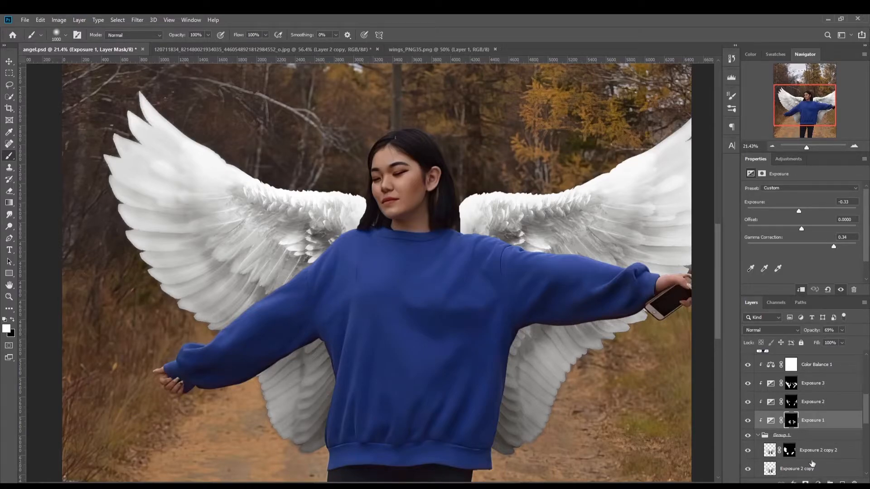
Step: Add a clipped Exposure adjustment directly above Exposure 1 with gamma correction 0.40 and exposure -0.56
{"action": "left_click", "coordinate": [818, 483]}
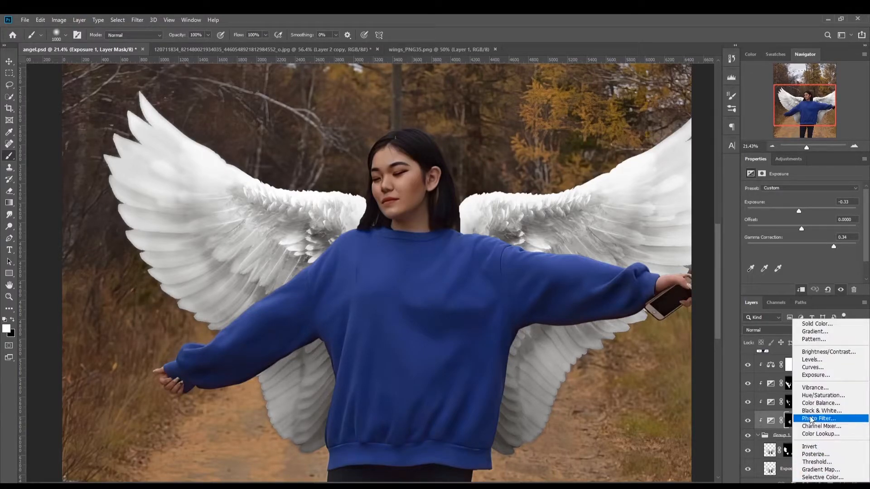
{"action": "left_click", "coordinate": [798, 319]}
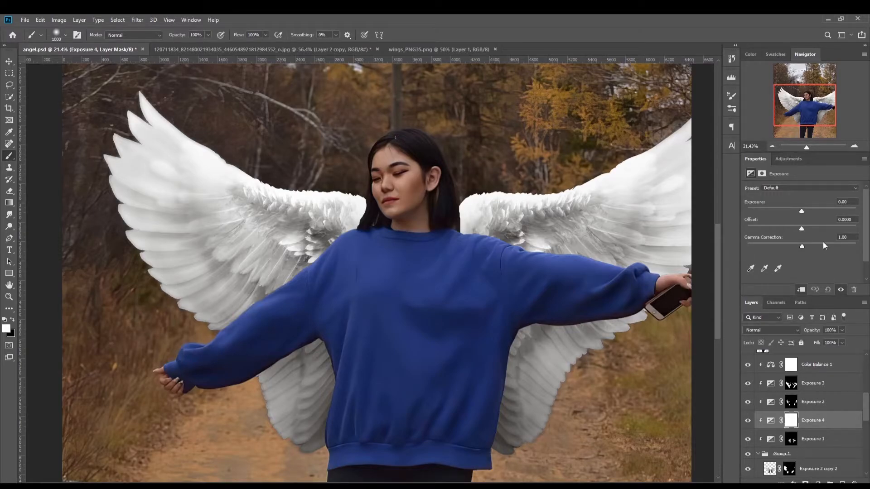
{"action": "left_click_drag", "start_coordinate": [805, 249], "coordinate": [829, 245]}
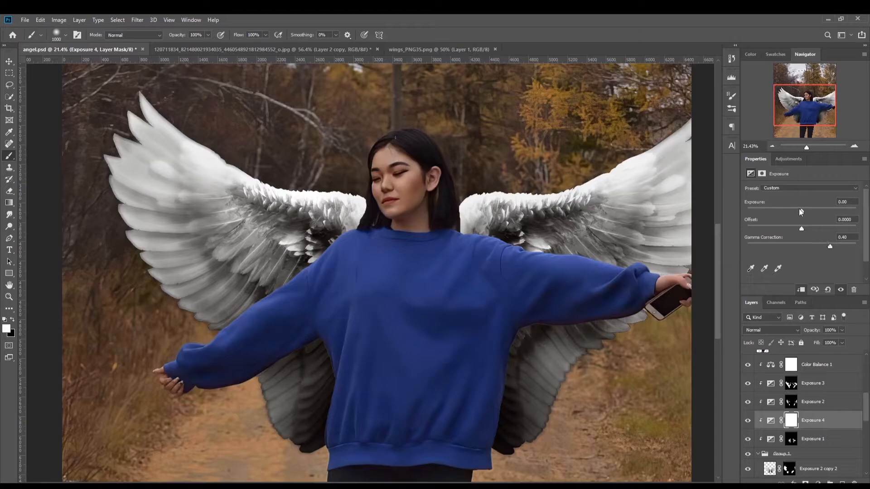
{"action": "left_click_drag", "start_coordinate": [799, 209], "coordinate": [795, 209]}
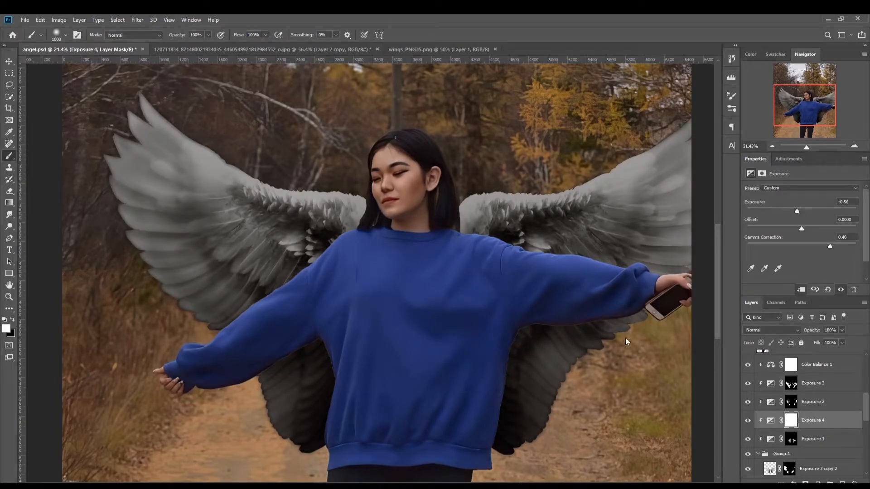
Step: Invert the mask of the new Exposure 4 adjustment to black, and delete that adjustment layer
{"action": "left_click", "coordinate": [790, 421]}
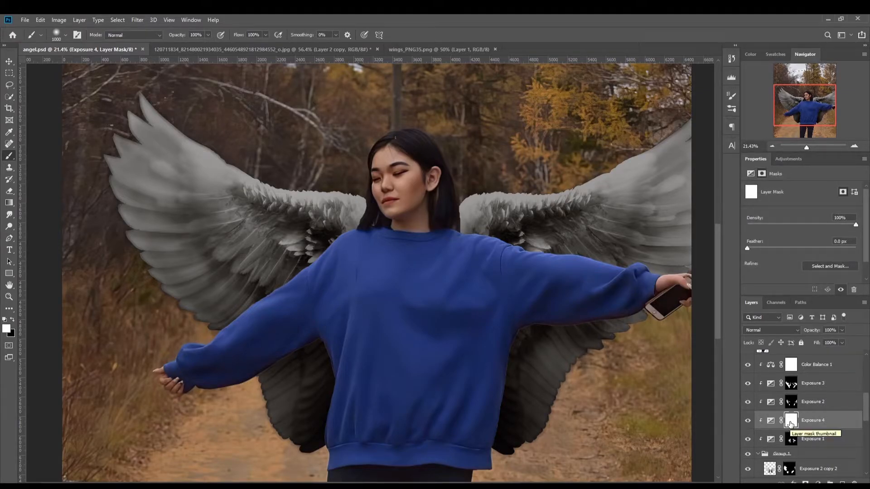
{"action": "key", "text": "ctrl+i"}
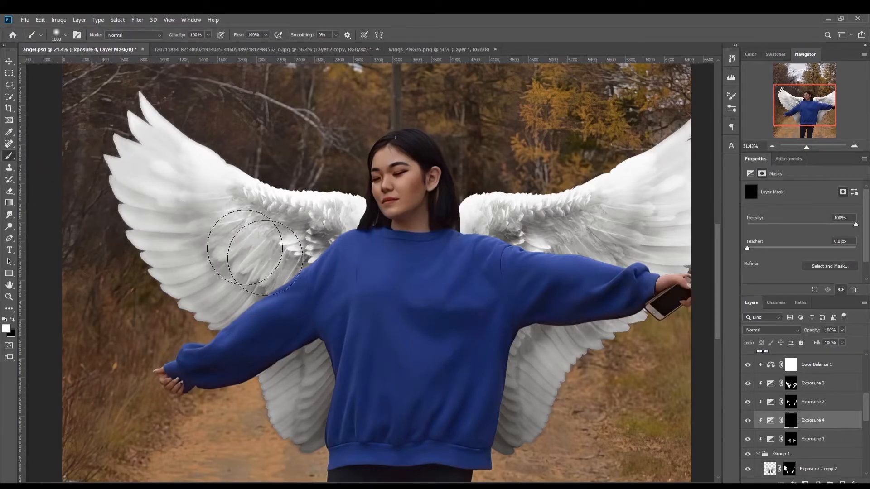
{"action": "mouse_move", "coordinate": [815, 426]}
{"action": "left_mouse_down"}
{"action": "mouse_move", "coordinate": [820, 458]}
{"action": "mouse_move", "coordinate": [853, 483]}
{"action": "left_mouse_up"}
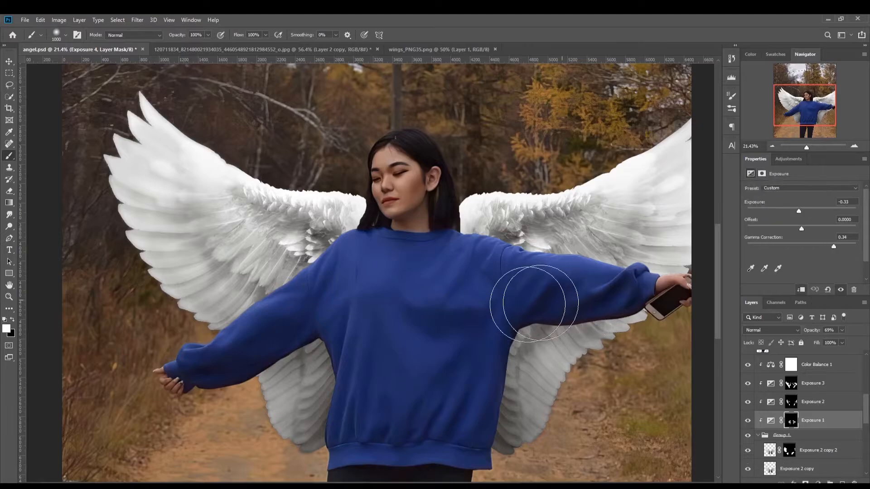
Step: Compare the lower and inner wing shading with the Exposure 1 adjustment hidden and shown
{"action": "left_click", "coordinate": [748, 421]}
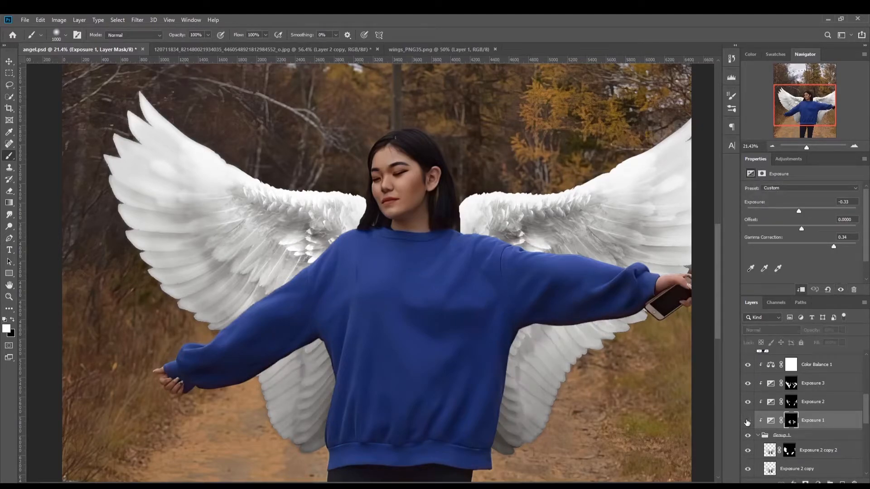
{"action": "left_click", "coordinate": [747, 422]}
{"action": "left_click", "coordinate": [748, 422]}
{"action": "left_click", "coordinate": [747, 422]}
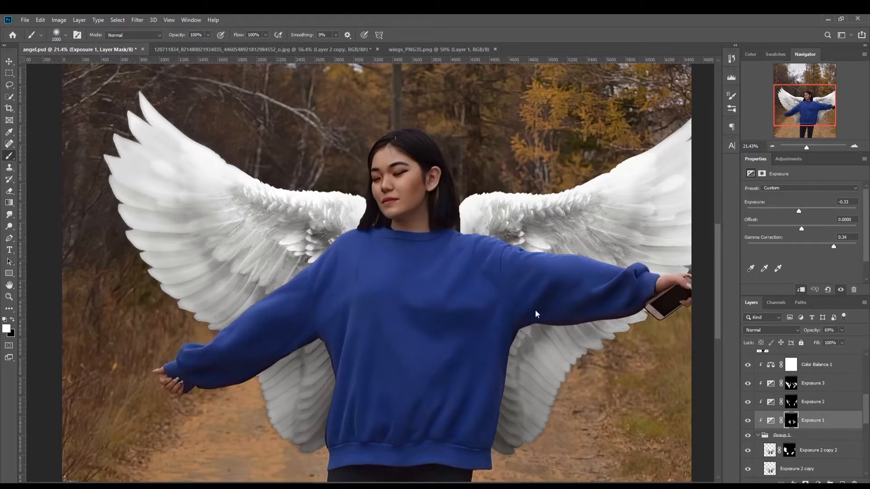
{"action": "left_click", "coordinate": [748, 421]}
{"action": "left_click", "coordinate": [747, 421]}
Step: Compare the wings with Exposure 2 and then Exposure 3 hidden and shown, leaving both adjustments visible
{"action": "left_click", "coordinate": [746, 402]}
{"action": "left_click", "coordinate": [746, 403]}
{"action": "left_click", "coordinate": [747, 402]}
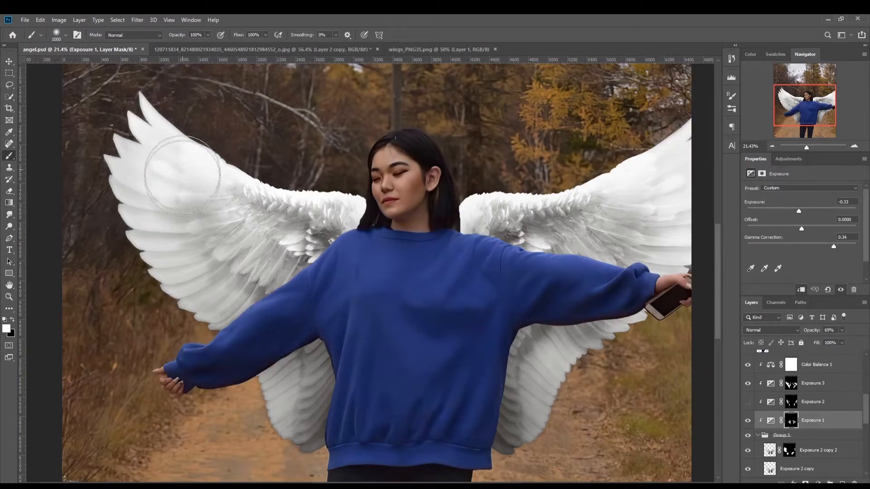
{"action": "left_click", "coordinate": [747, 402]}
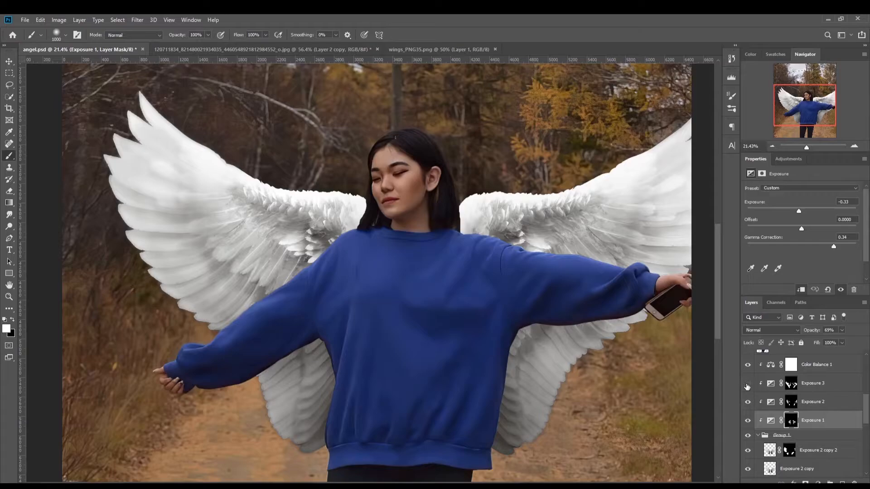
{"action": "left_click", "coordinate": [747, 384]}
{"action": "left_click", "coordinate": [746, 384]}
{"action": "left_click", "coordinate": [747, 385]}
{"action": "left_click", "coordinate": [747, 385]}
Step: Select Color Balance 1 and compare the wings' tint with it hidden and shown, both close up and across the whole composite
{"action": "left_click", "coordinate": [802, 372]}
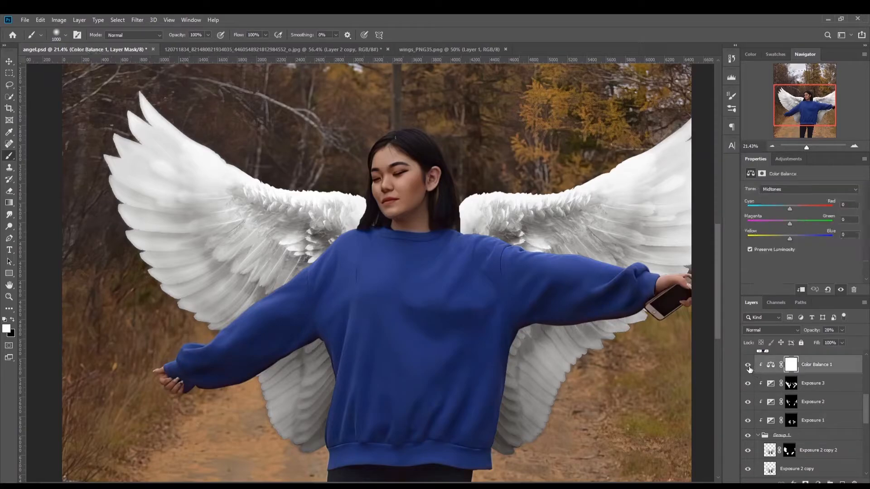
{"action": "left_click", "coordinate": [747, 366]}
{"action": "left_click", "coordinate": [748, 366]}
{"action": "left_click", "coordinate": [747, 366]}
{"action": "left_click", "coordinate": [748, 366]}
{"action": "left_click", "coordinate": [748, 366]}
{"action": "scroll", "coordinate": [240, 263], "scroll_direction": "down", "scroll_amount": 4}
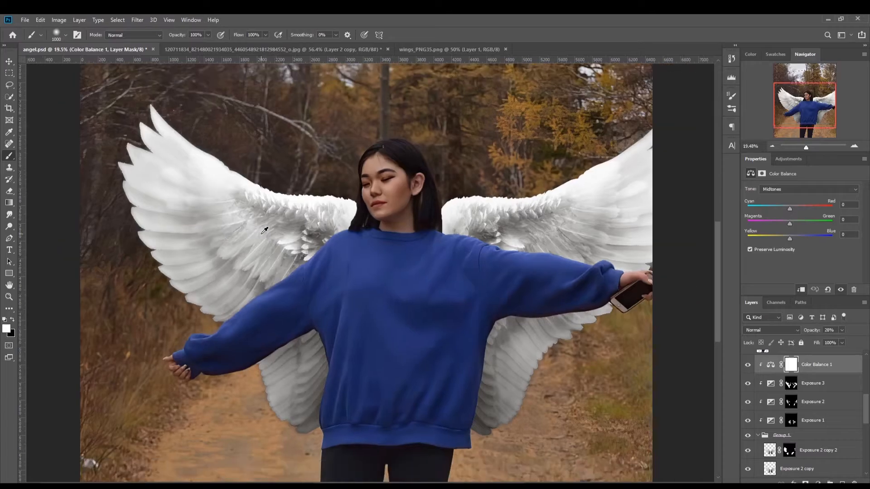
{"action": "scroll", "coordinate": [336, 231], "scroll_direction": "down", "scroll_amount": 3}
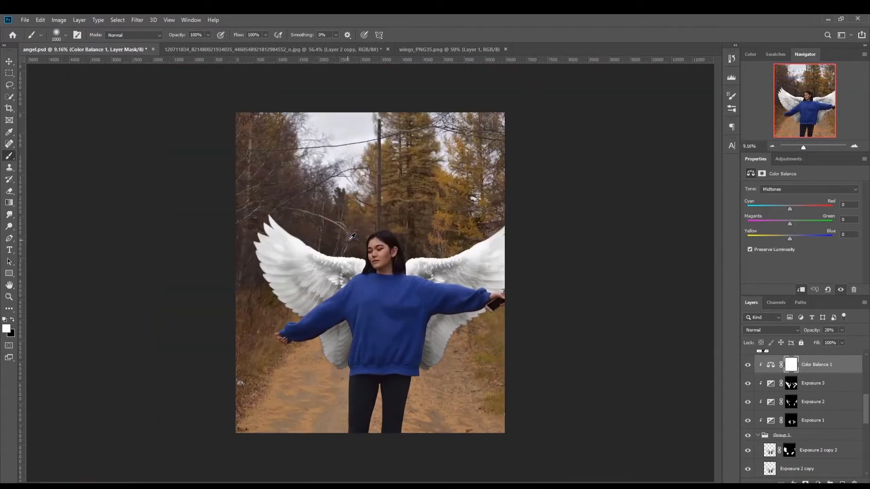
{"action": "scroll", "coordinate": [423, 246], "scroll_direction": "up", "scroll_amount": 2}
{"action": "scroll", "coordinate": [423, 245], "scroll_direction": "up", "scroll_amount": 1}
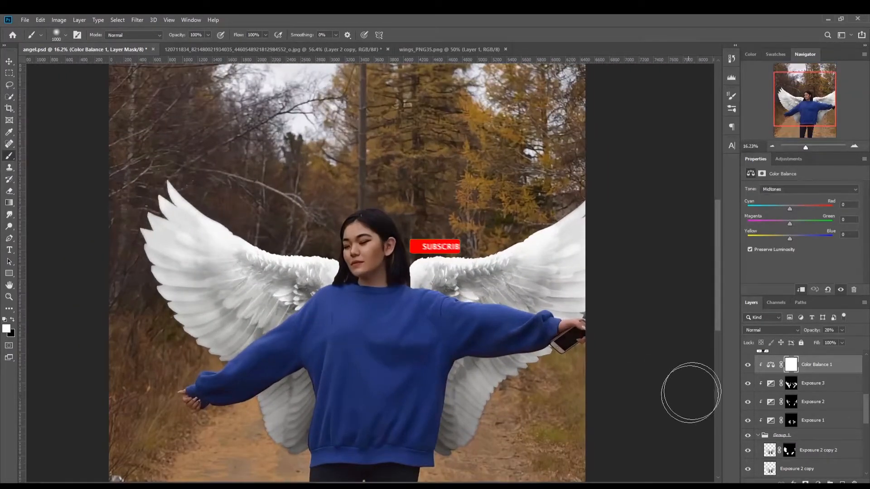
{"action": "left_click", "coordinate": [747, 365]}
{"action": "left_click", "coordinate": [747, 364]}
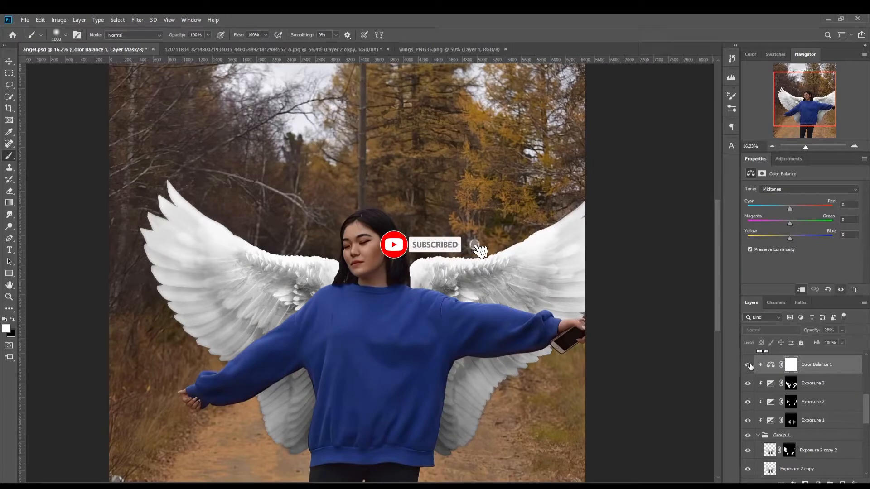
{"action": "left_click", "coordinate": [749, 366]}
{"action": "left_click", "coordinate": [749, 366]}
Step: Display the Shadows tone settings of the Color Balance 1 adjustment
{"action": "scroll", "coordinate": [799, 372], "scroll_direction": "up", "scroll_amount": 1}
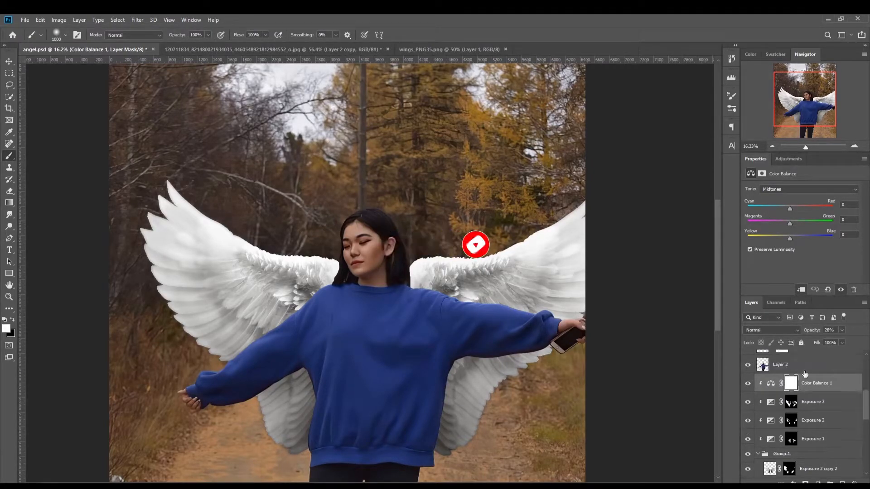
{"action": "left_click", "coordinate": [794, 190]}
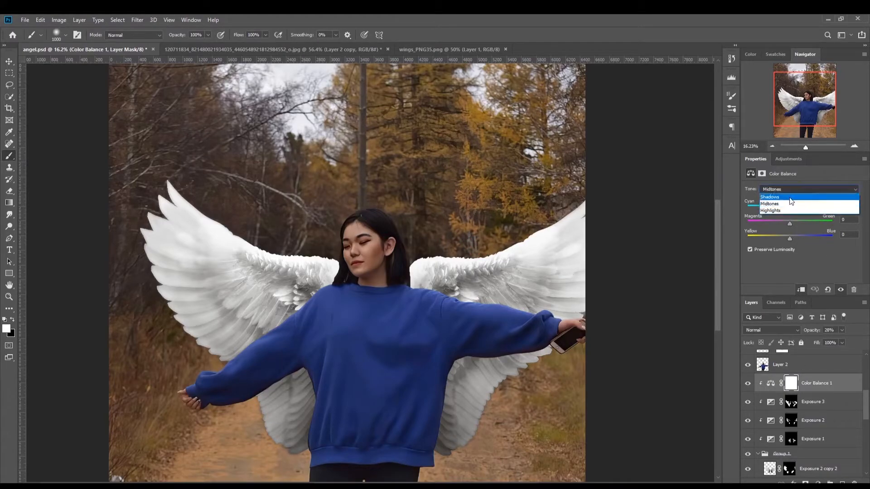
{"action": "left_click", "coordinate": [790, 197]}
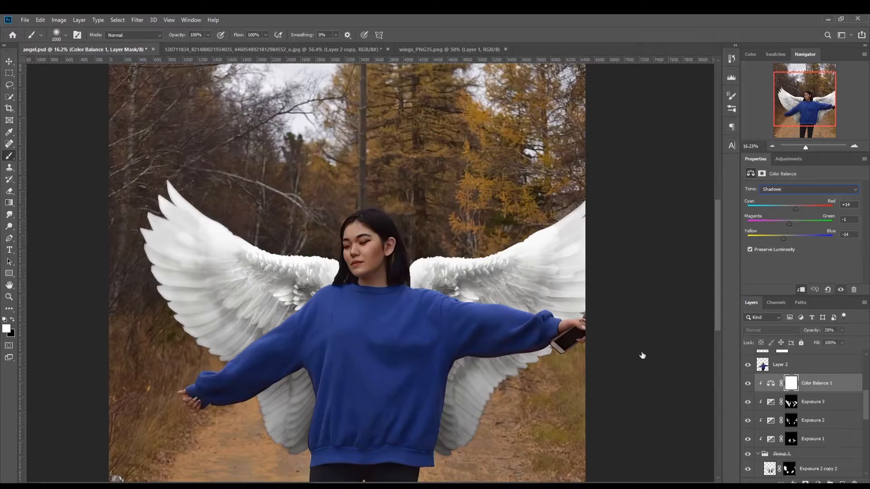
Step: Select Layer 2, the cut-out woman, and compare the composite with it hidden and shown in front of the wings
{"action": "left_click", "coordinate": [762, 366]}
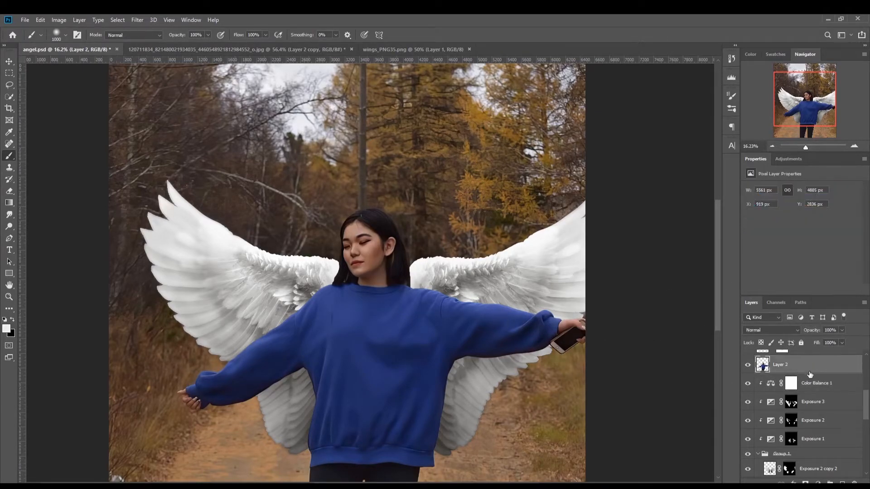
{"action": "scroll", "coordinate": [747, 428], "scroll_direction": "up", "scroll_amount": 3}
{"action": "left_click", "coordinate": [747, 421]}
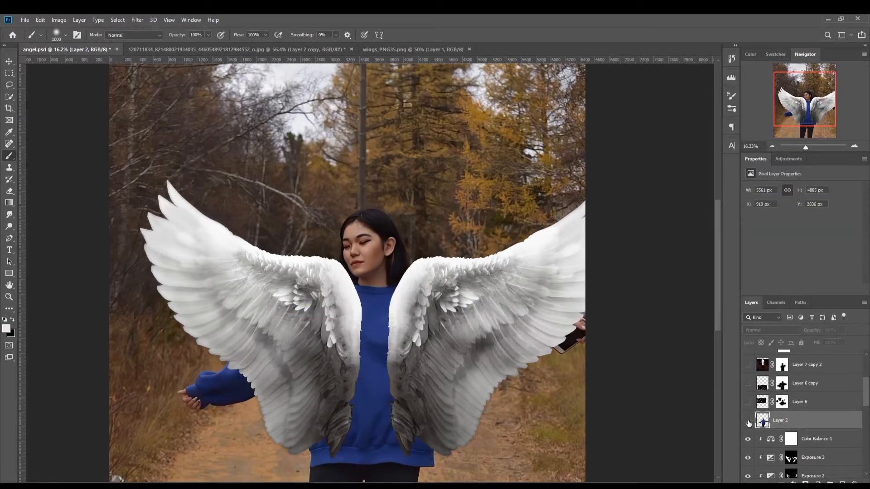
{"action": "left_click", "coordinate": [748, 422]}
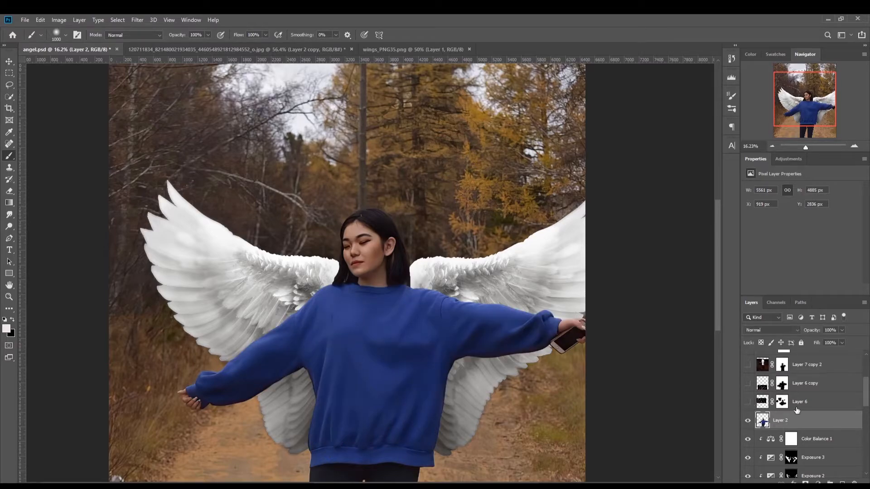
{"action": "scroll", "coordinate": [792, 404], "scroll_direction": "down", "scroll_amount": 1}
{"action": "scroll", "coordinate": [792, 403], "scroll_direction": "up", "scroll_amount": 1}
{"action": "scroll", "coordinate": [453, 333], "scroll_direction": "down", "scroll_amount": 1}
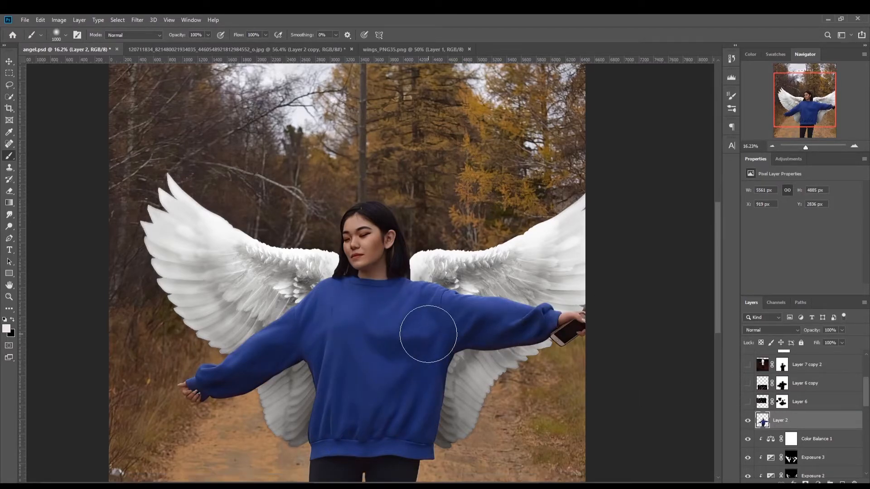
{"action": "scroll", "coordinate": [428, 335], "scroll_direction": "down", "scroll_amount": 3}
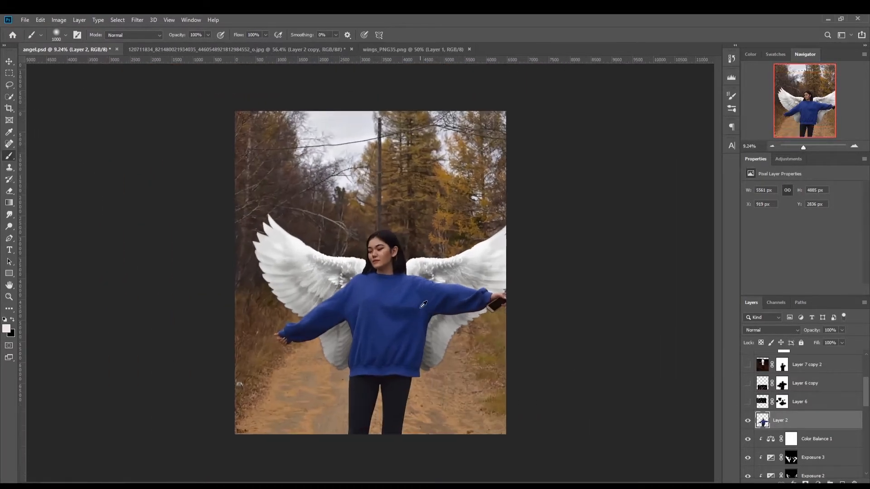
{"action": "scroll", "coordinate": [423, 306], "scroll_direction": "up", "scroll_amount": 1}
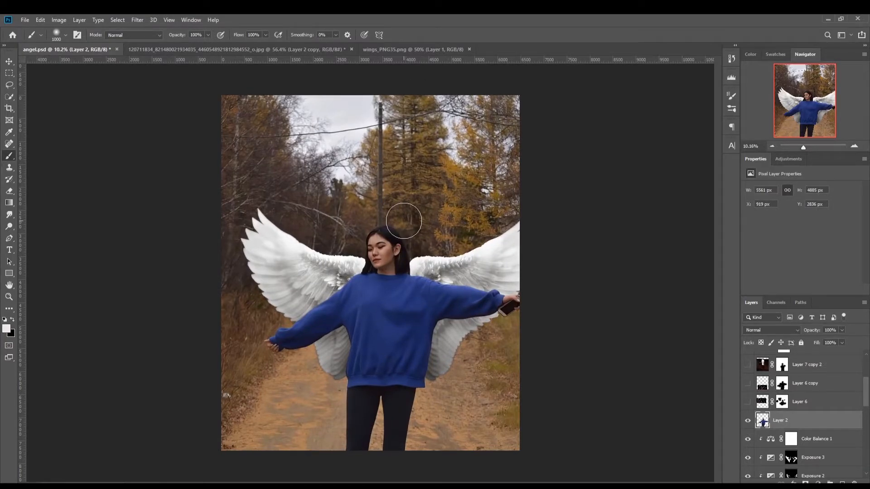
Step: Open the white feather PNG from Downloads and bring its layer into angel.psd, above Layer 2 and near the woman's head
{"action": "key", "text": "ctrl+o"}
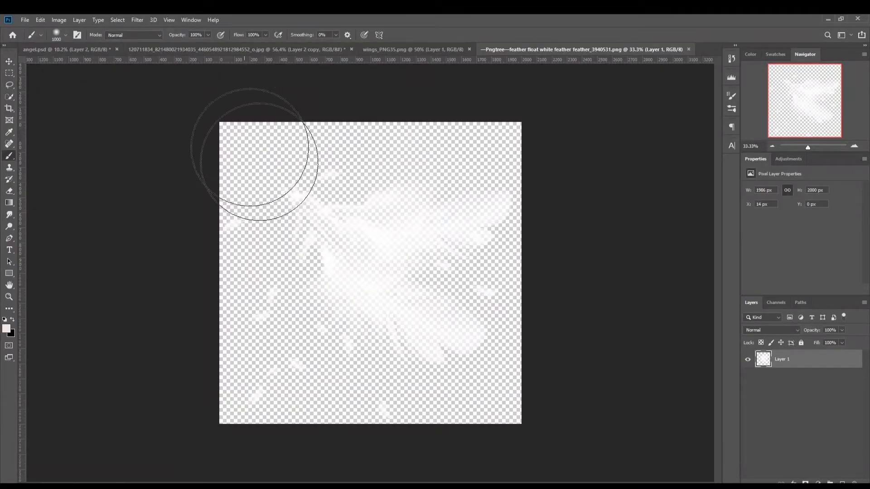
{"action": "left_click", "coordinate": [9, 61]}
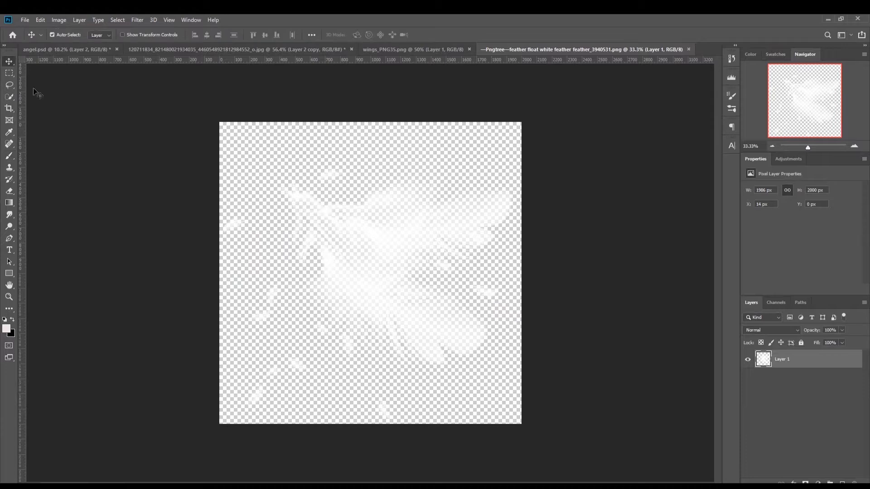
{"action": "left_click_drag", "start_coordinate": [366, 225], "coordinate": [335, 196]}
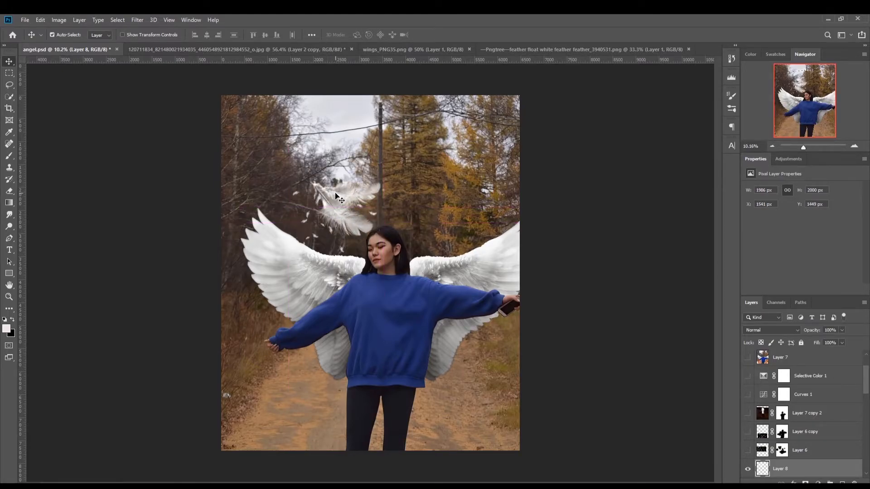
Step: Scale down the placed feather layer with Free Transform
{"action": "key", "text": "ctrl+t"}
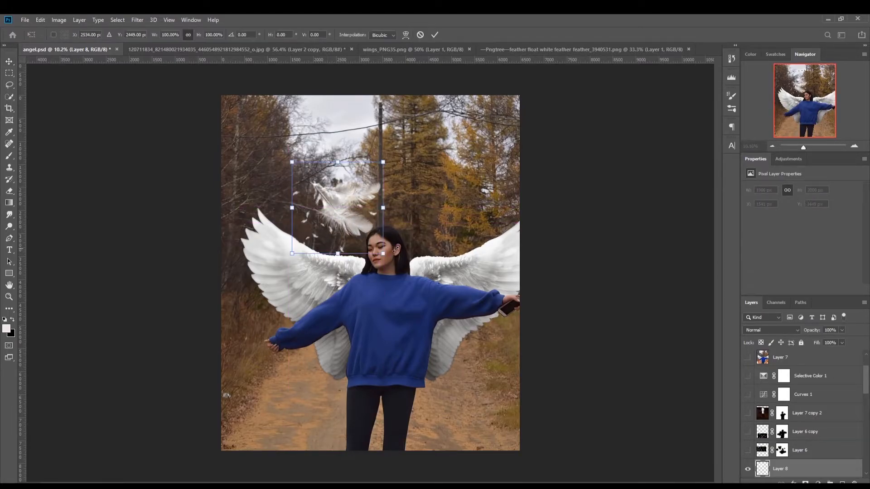
{"action": "left_click_drag", "start_coordinate": [380, 252], "coordinate": [348, 215]}
{"action": "key", "text": "Return"}
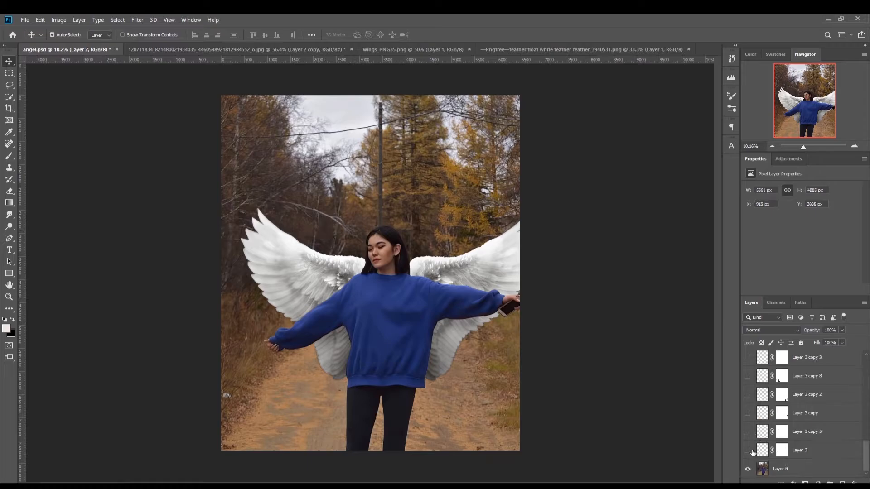
Step: Show the feather layers directly above Layer 0: Layer 3 and its copies 5, copy, 2, 8 and 3
{"action": "left_click", "coordinate": [747, 450]}
{"action": "left_click", "coordinate": [747, 432]}
{"action": "left_click", "coordinate": [747, 413]}
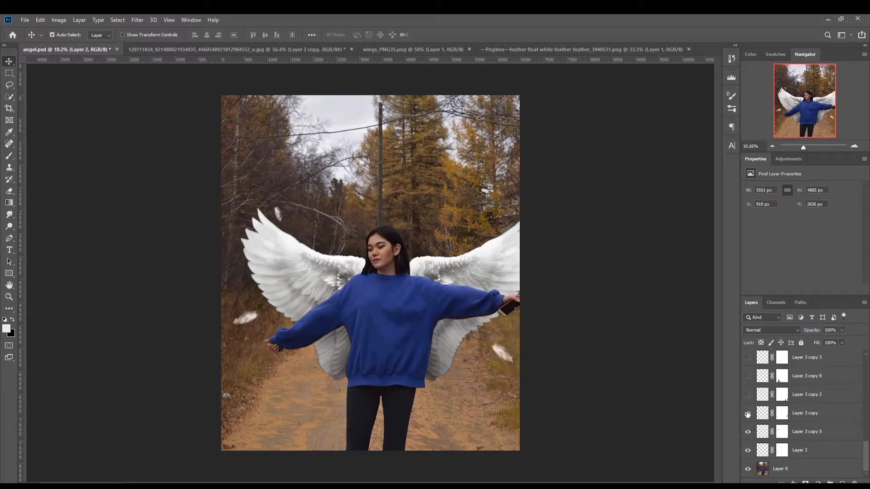
{"action": "left_click", "coordinate": [748, 395]}
{"action": "left_click", "coordinate": [748, 377]}
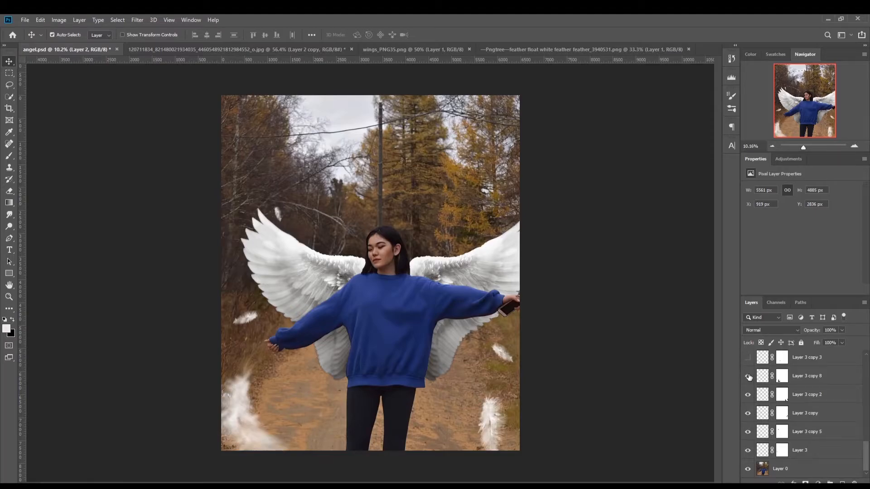
{"action": "left_click", "coordinate": [747, 357]}
Step: Show the remaining feather layers from Layer 3 copy 7 and Layer 4 up to Layer 3 copy 6, and select Layer 3 copy 6
{"action": "scroll", "coordinate": [774, 390], "scroll_direction": "up", "scroll_amount": 1}
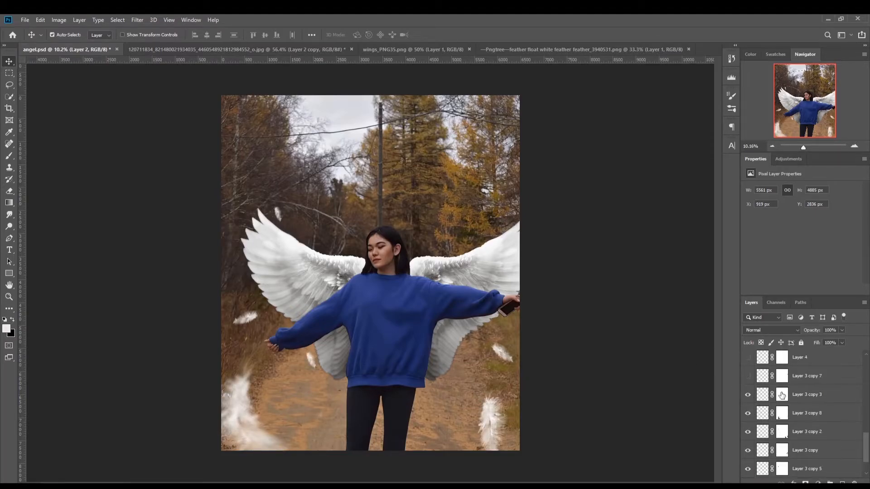
{"action": "left_click", "coordinate": [747, 358]}
{"action": "scroll", "coordinate": [749, 367], "scroll_direction": "up", "scroll_amount": 1}
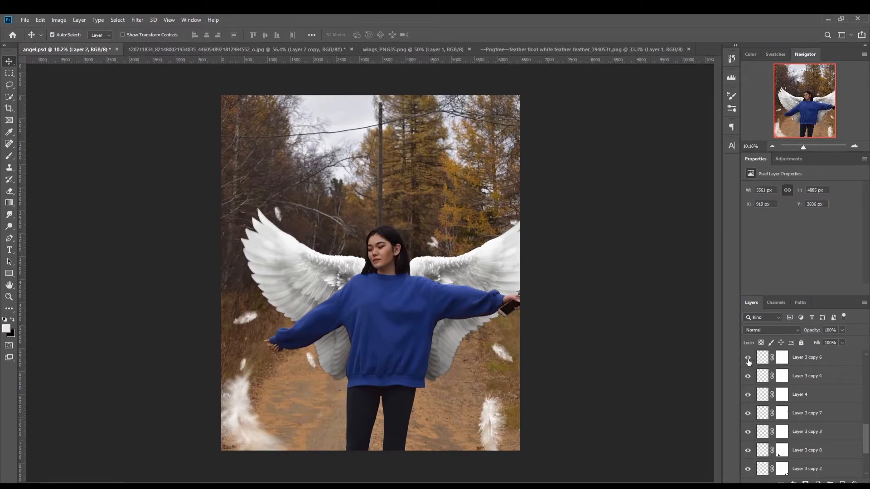
{"action": "scroll", "coordinate": [765, 391], "scroll_direction": "up", "scroll_amount": 1}
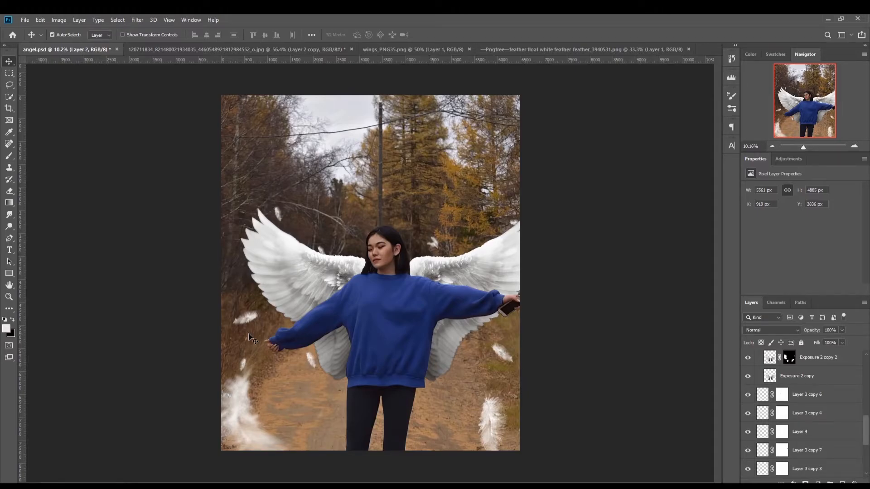
{"action": "left_click", "coordinate": [816, 395]}
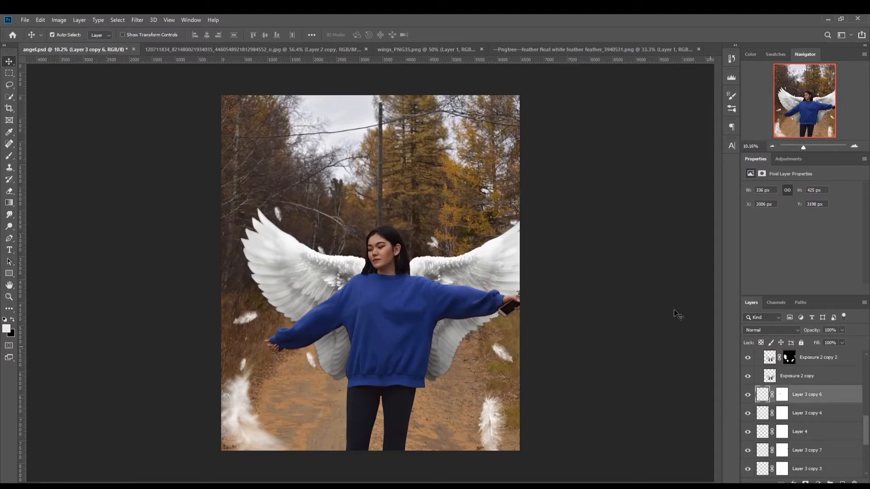
Step: Select the feather beside her hand, Layer 3, and apply Motion Blur with an adjusted angle and a longer distance
{"action": "left_click", "coordinate": [248, 320]}
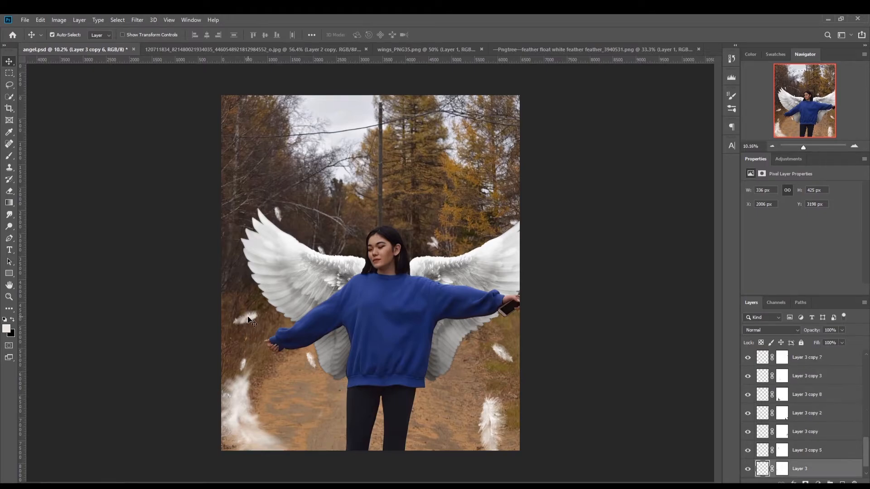
{"action": "left_click", "coordinate": [748, 469]}
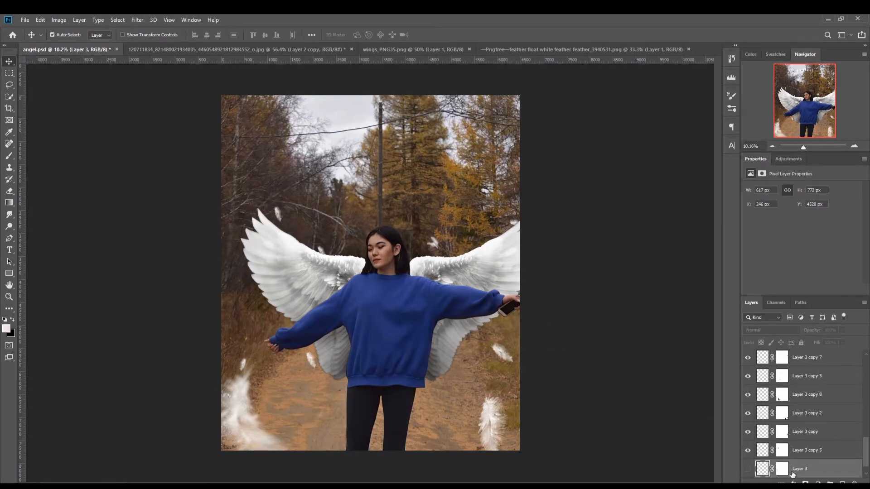
{"action": "left_click", "coordinate": [747, 469]}
{"action": "left_click", "coordinate": [140, 20]}
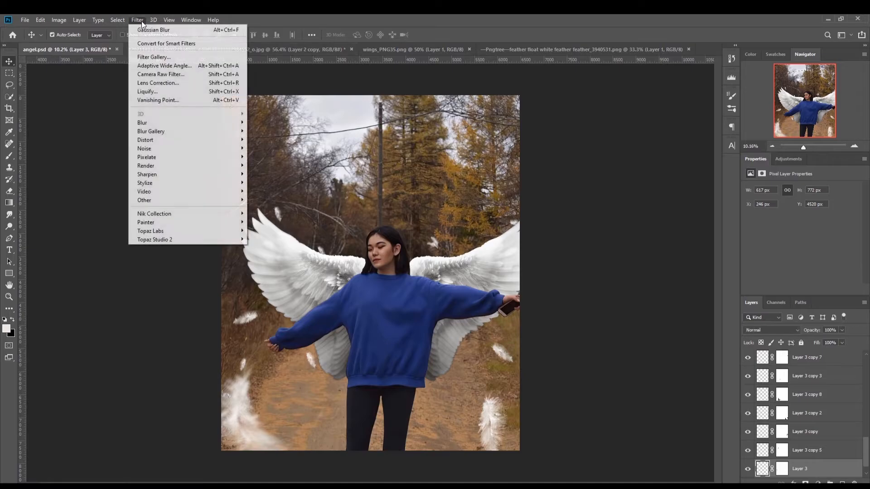
{"action": "mouse_move", "coordinate": [176, 125]}
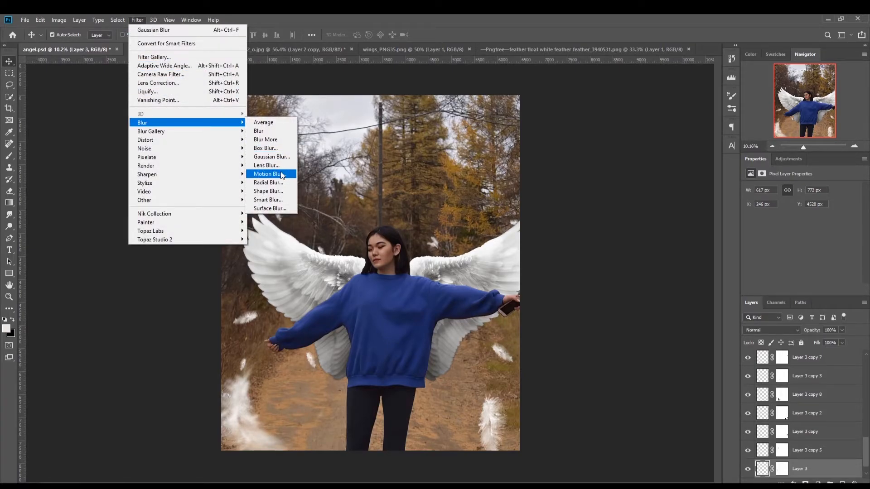
{"action": "left_click", "coordinate": [268, 174]}
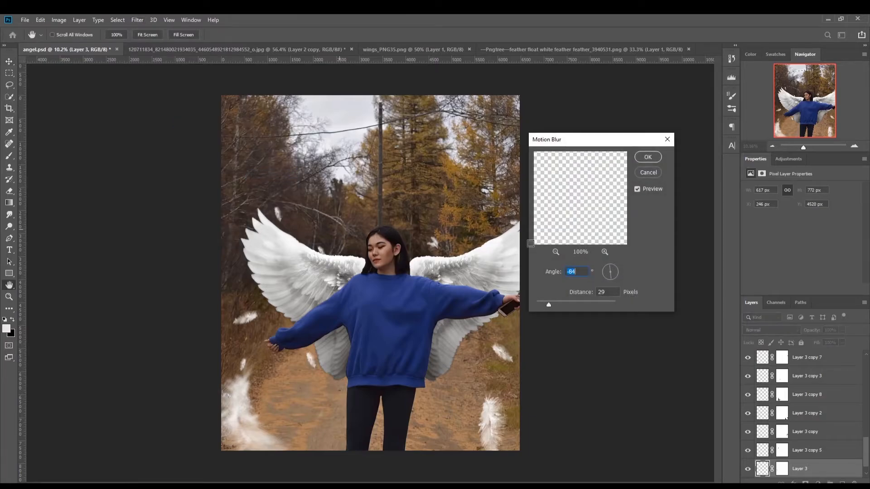
{"action": "left_click_drag", "start_coordinate": [613, 268], "coordinate": [611, 264]}
{"action": "mouse_move", "coordinate": [549, 304]}
{"action": "left_mouse_down"}
{"action": "mouse_move", "coordinate": [579, 305]}
{"action": "mouse_move", "coordinate": [560, 303]}
{"action": "left_mouse_up"}
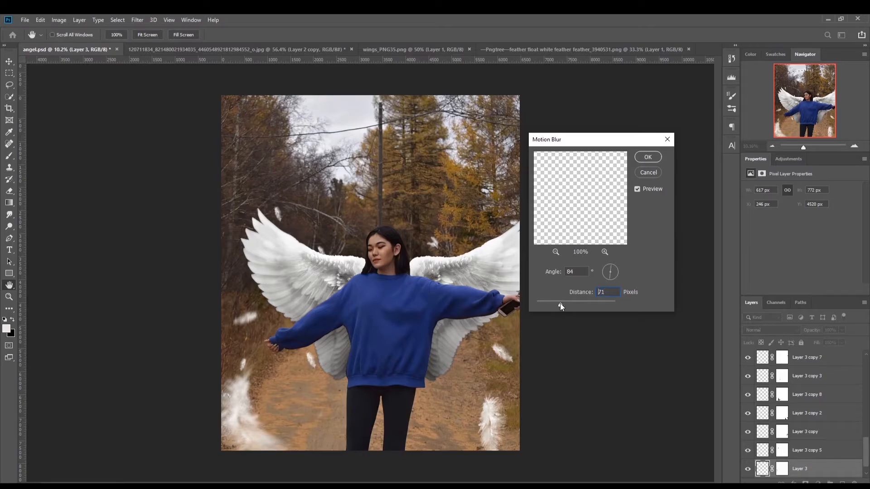
{"action": "left_click", "coordinate": [654, 158]}
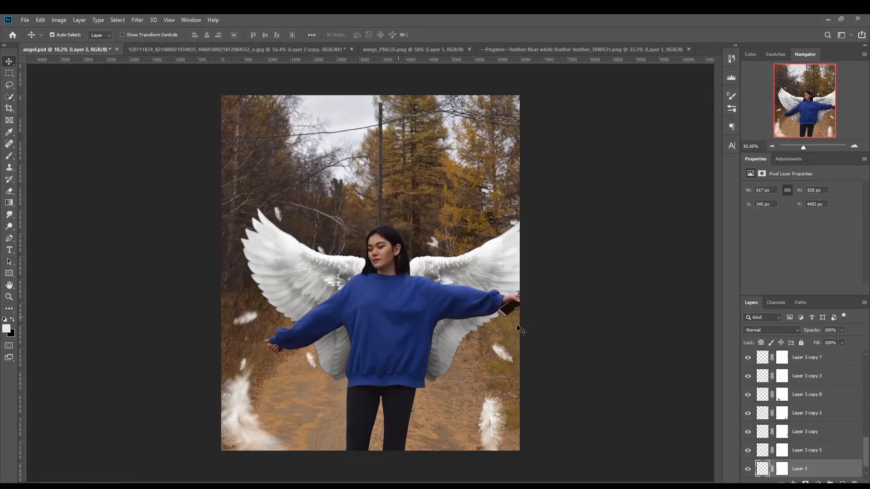
Step: Show the masked Layer 6 directly above Layer 2
{"action": "scroll", "coordinate": [810, 422], "scroll_direction": "up", "scroll_amount": 1}
{"action": "scroll", "coordinate": [809, 422], "scroll_direction": "up", "scroll_amount": 14}
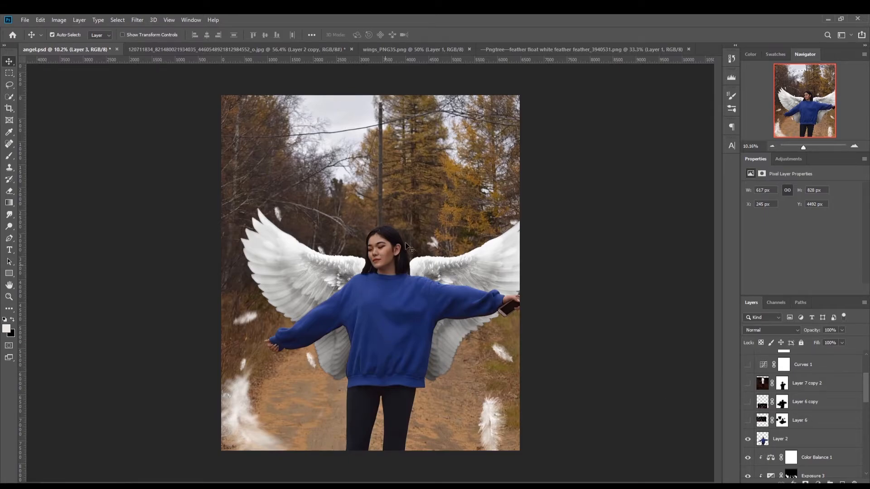
{"action": "left_click", "coordinate": [748, 421]}
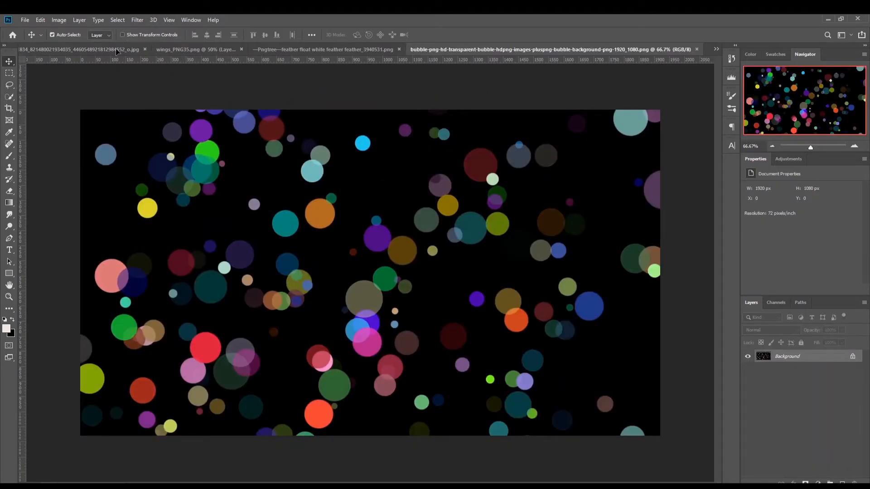
Step: Bring the colourful bubble image into the forest photo document, set its blend mode to Screen and lower its opacity
{"action": "left_click_drag", "start_coordinate": [116, 49], "coordinate": [373, 240]}
{"action": "left_click", "coordinate": [770, 330]}
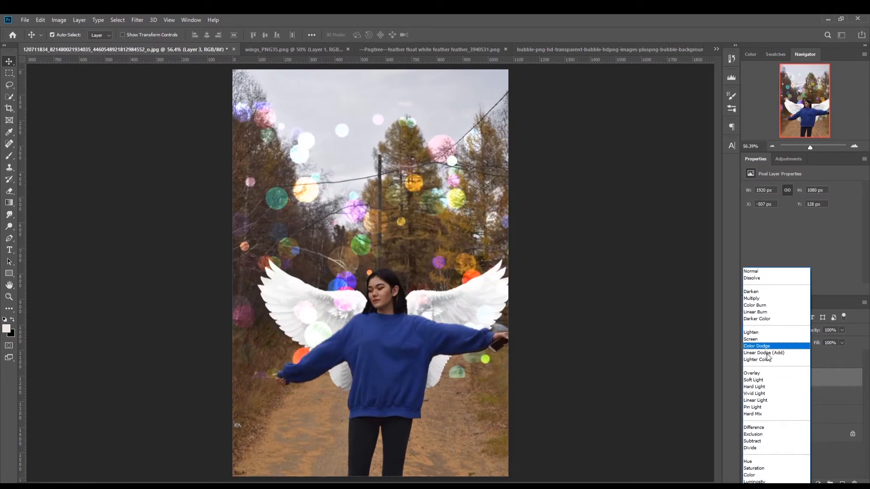
{"action": "left_click", "coordinate": [763, 341]}
{"action": "left_click_drag", "start_coordinate": [818, 331], "coordinate": [806, 332]}
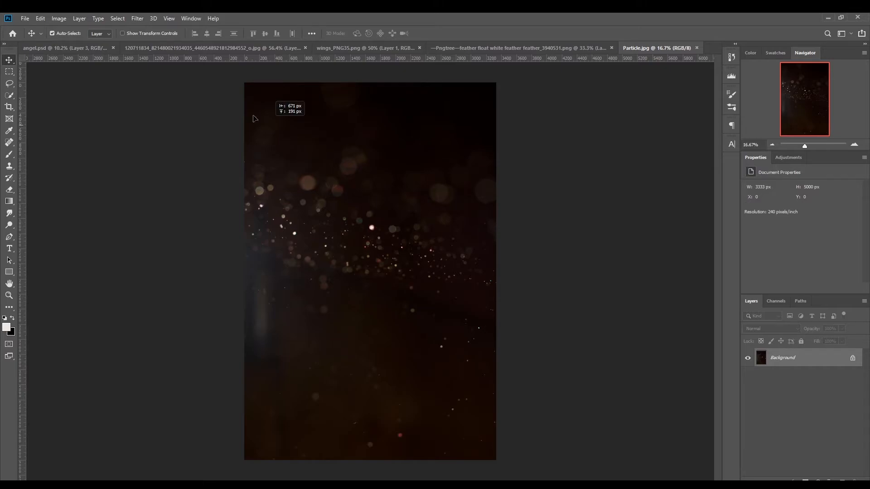
Step: Try repositioning the particle overlay Layer 7 copy 2 in angel.psd and changing the dark particle image's blend mode
{"action": "left_click_drag", "start_coordinate": [254, 119], "coordinate": [236, 145]}
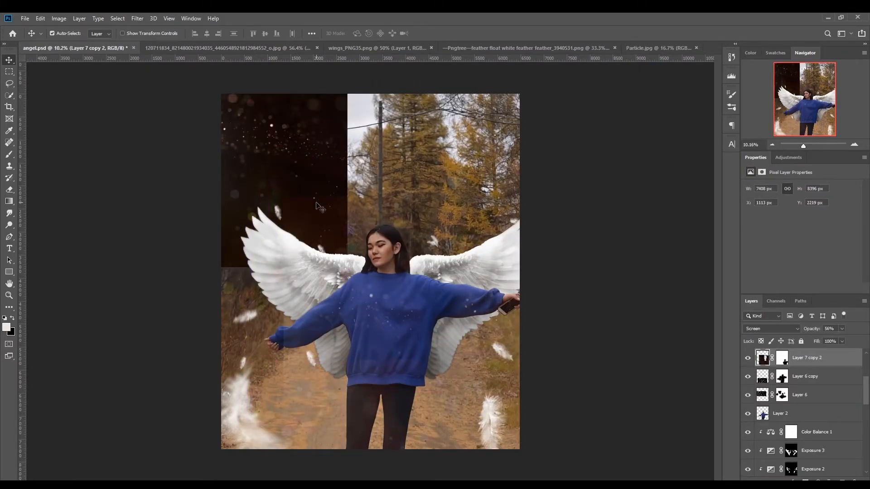
{"action": "key", "text": "ctrl+z"}
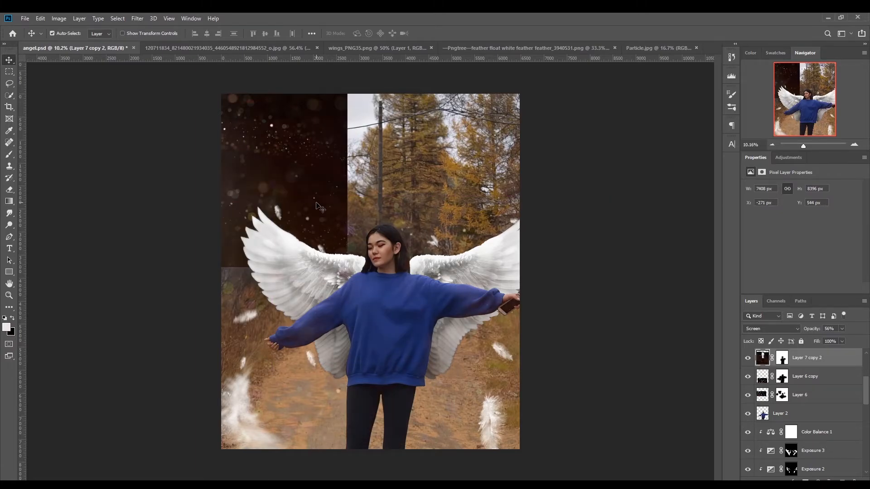
{"action": "left_click_drag", "start_coordinate": [321, 151], "coordinate": [323, 172]}
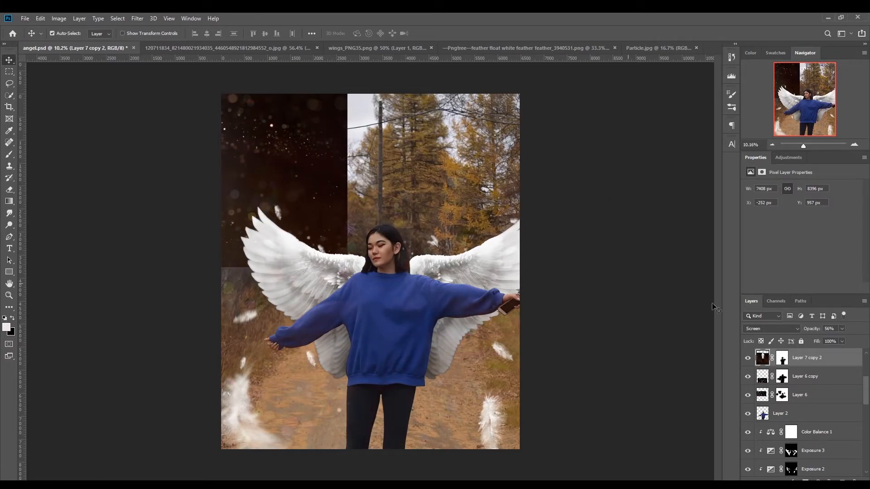
{"action": "left_click", "coordinate": [770, 328]}
{"action": "left_click", "coordinate": [770, 333]}
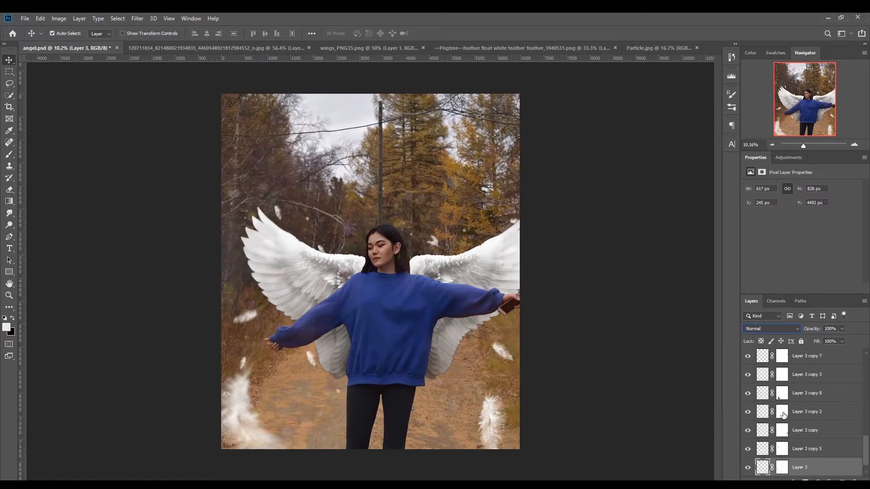
Step: Select Layer 7 and make the Curves 1 and Layer 7 layers visible
{"action": "scroll", "coordinate": [783, 412], "scroll_direction": "up", "scroll_amount": 10}
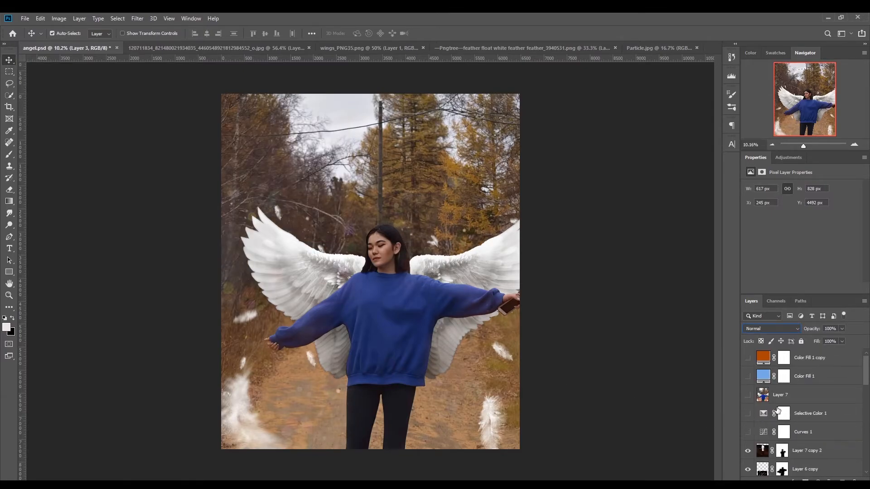
{"action": "left_click", "coordinate": [788, 399]}
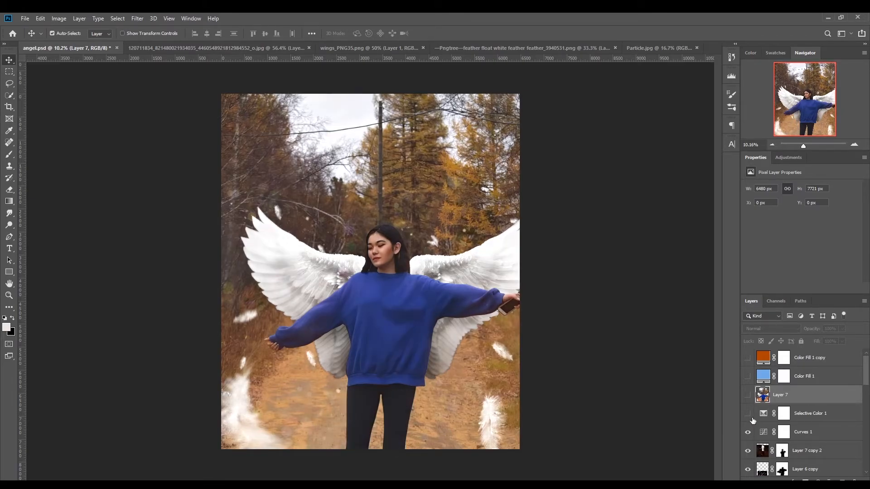
{"action": "left_click", "coordinate": [746, 413]}
{"action": "left_click", "coordinate": [135, 17]}
{"action": "mouse_move", "coordinate": [153, 18]}
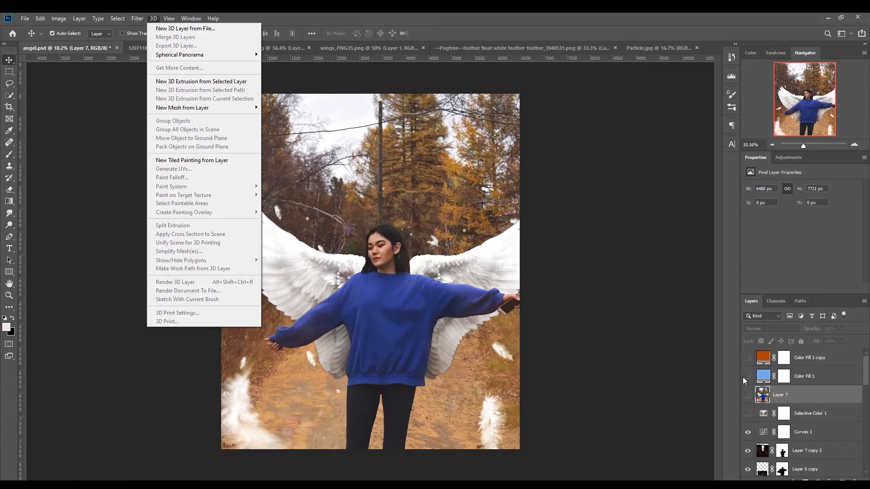
{"action": "left_click", "coordinate": [748, 395]}
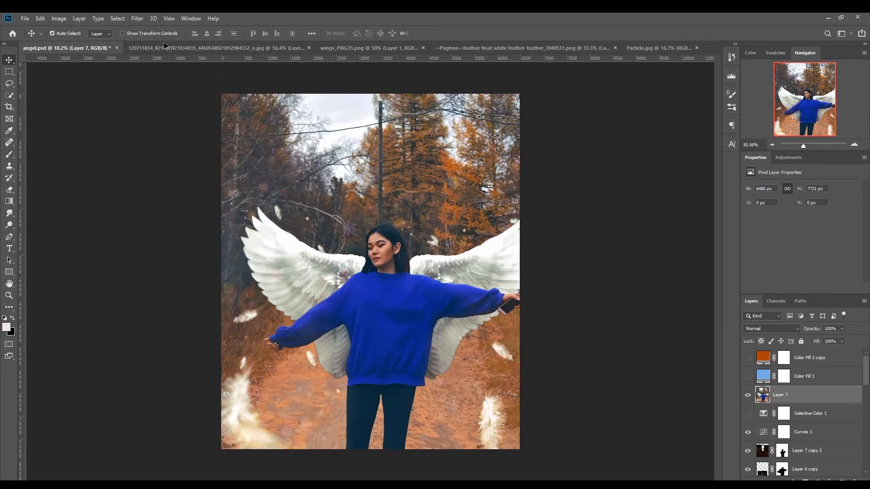
Step: Try a Camera Raw adjustment on Layer 7 with Exposure +0.35, Contrast +8, Vibrance +7 and Saturation +3
{"action": "left_click", "coordinate": [137, 18]}
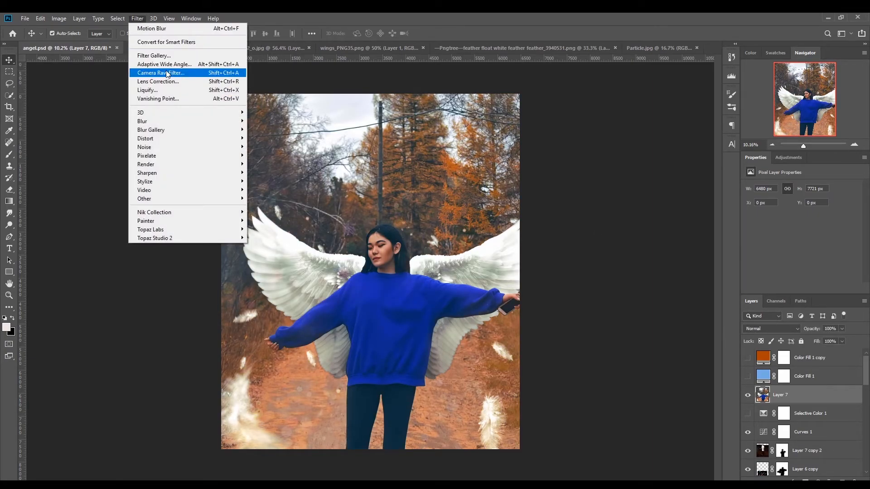
{"action": "left_click", "coordinate": [160, 72]}
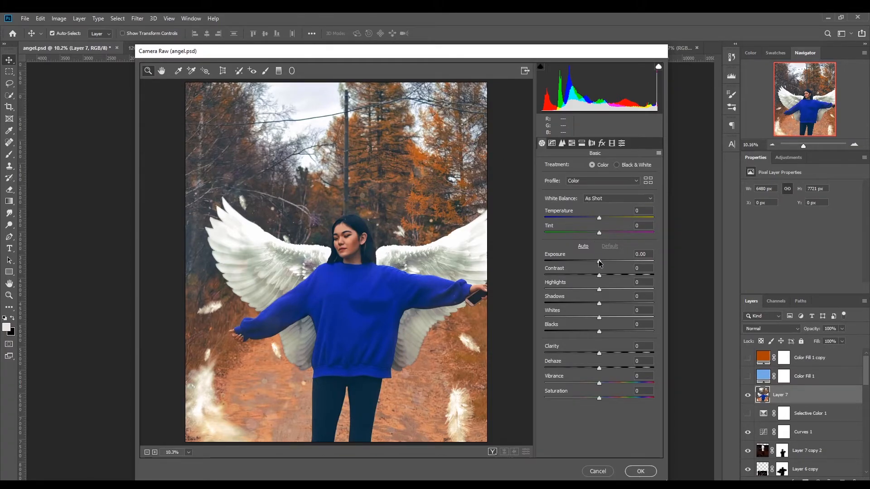
{"action": "left_click_drag", "start_coordinate": [598, 263], "coordinate": [603, 262]}
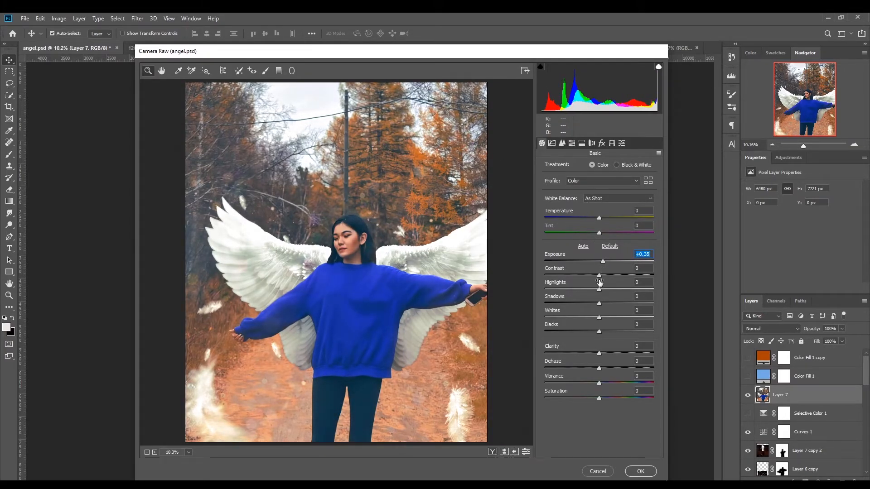
{"action": "left_click_drag", "start_coordinate": [599, 277], "coordinate": [604, 278]}
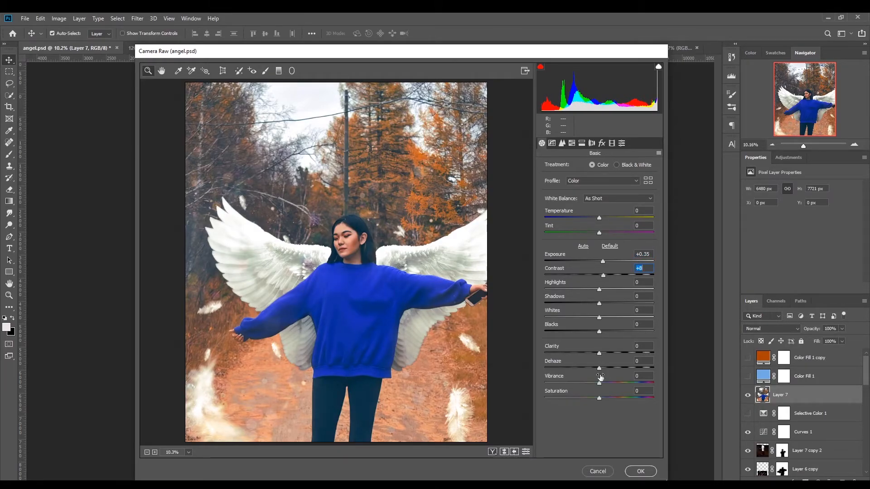
{"action": "left_click_drag", "start_coordinate": [599, 385], "coordinate": [601, 400]}
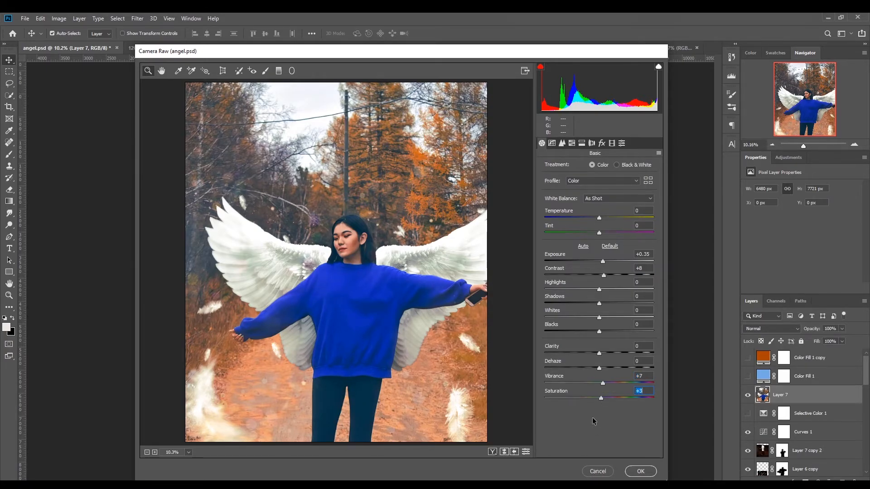
{"action": "left_click", "coordinate": [597, 471]}
Step: Show the Selective Color 1 layer and compare the image with Layer 7 and Curves 1 toggled
{"action": "left_click", "coordinate": [748, 413]}
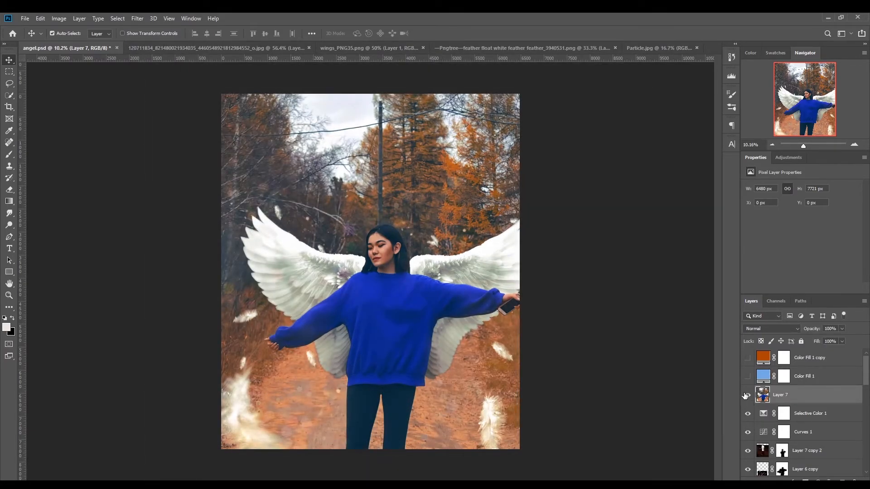
{"action": "left_click", "coordinate": [748, 397]}
{"action": "left_click", "coordinate": [748, 432]}
Step: Adjust the shadow end point of the Curves 1 curve and hide Layer 7
{"action": "left_click", "coordinate": [766, 434]}
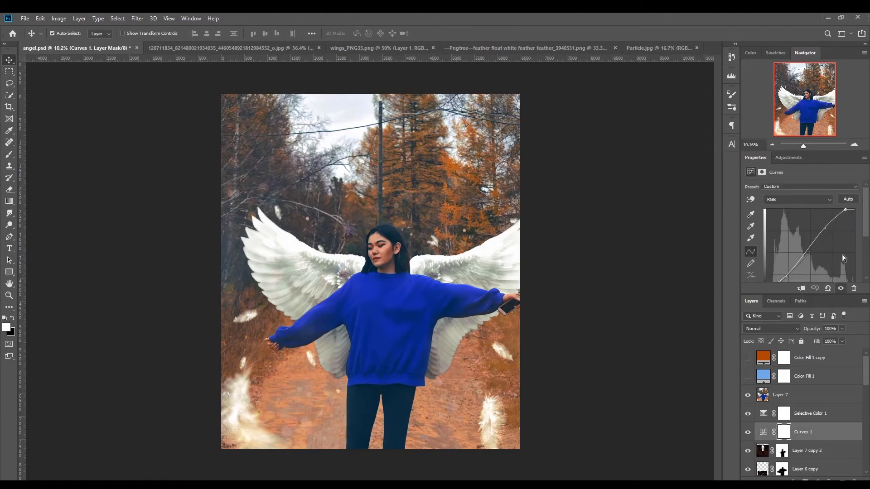
{"action": "left_click_drag", "start_coordinate": [868, 231], "coordinate": [868, 245]}
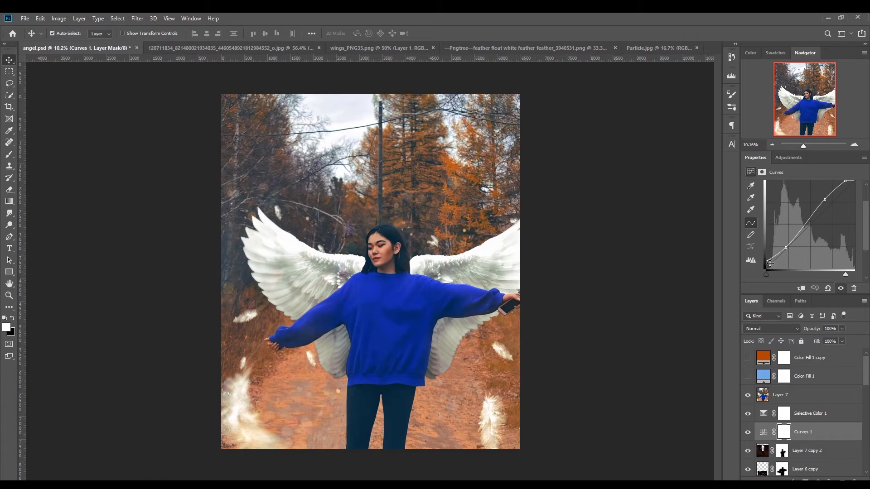
{"action": "left_click_drag", "start_coordinate": [768, 261], "coordinate": [760, 262]}
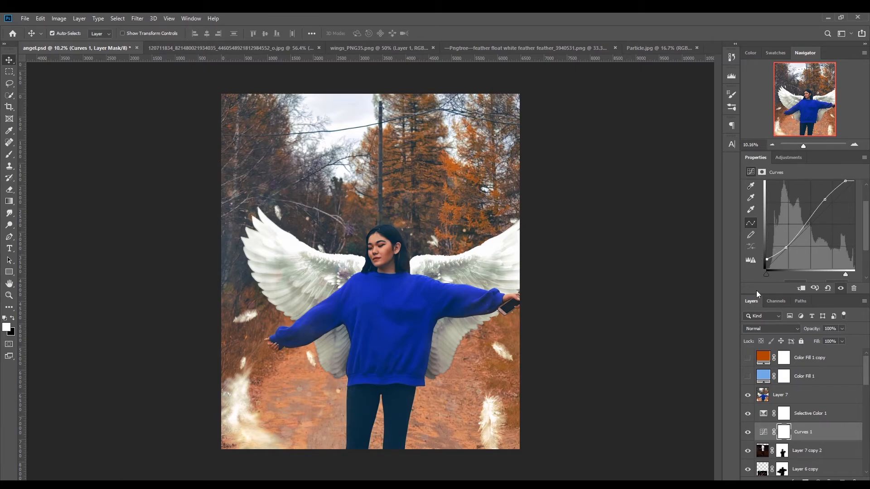
{"action": "left_click", "coordinate": [748, 395]}
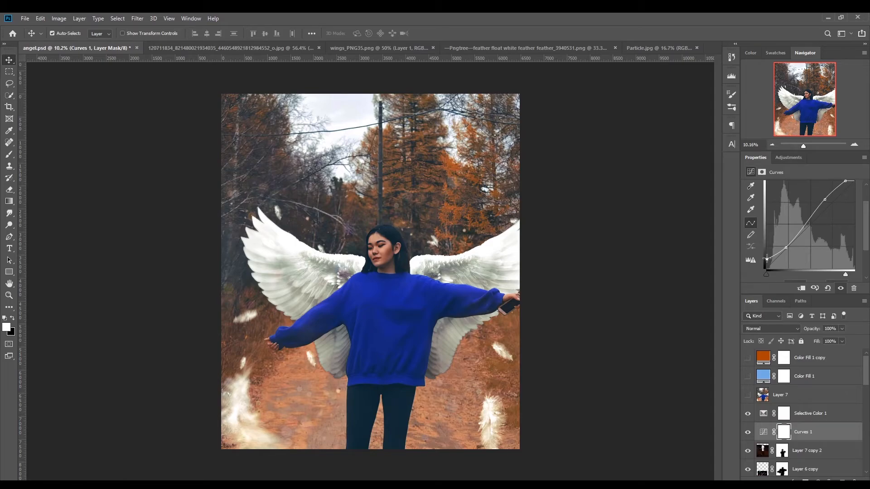
{"action": "mouse_move", "coordinate": [766, 259]}
{"action": "left_mouse_down"}
{"action": "mouse_move", "coordinate": [769, 268]}
{"action": "mouse_move", "coordinate": [757, 259]}
{"action": "left_mouse_up"}
Step: Review the Selective Color 1 settings for the Reds, Blues and Blacks
{"action": "left_click", "coordinate": [780, 414]}
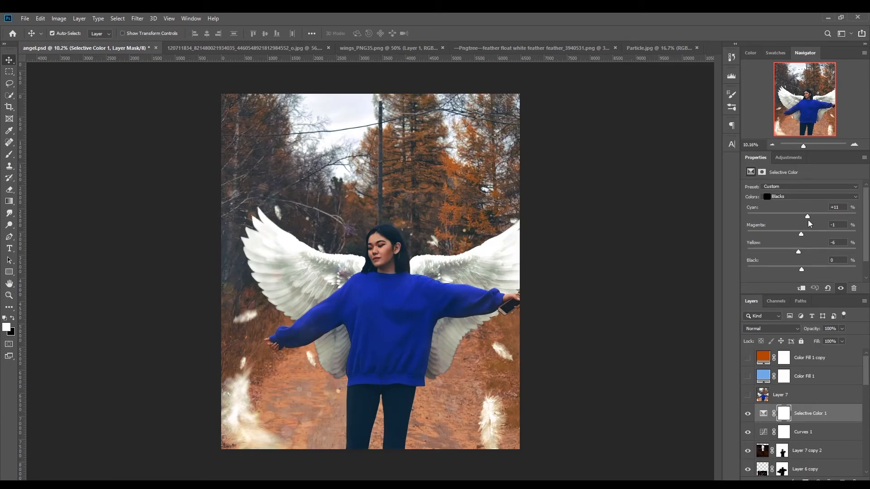
{"action": "left_click", "coordinate": [787, 193]}
{"action": "left_click", "coordinate": [792, 203]}
{"action": "left_click", "coordinate": [791, 198]}
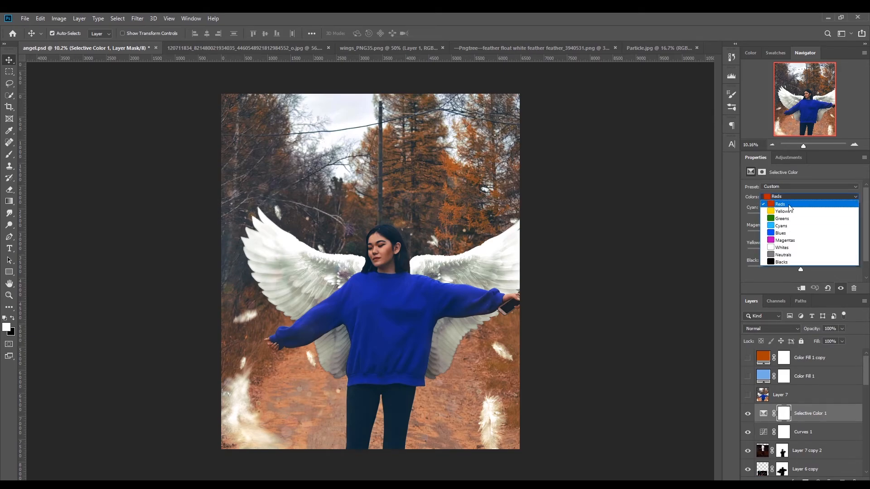
{"action": "left_click", "coordinate": [794, 203]}
{"action": "left_click", "coordinate": [791, 198]}
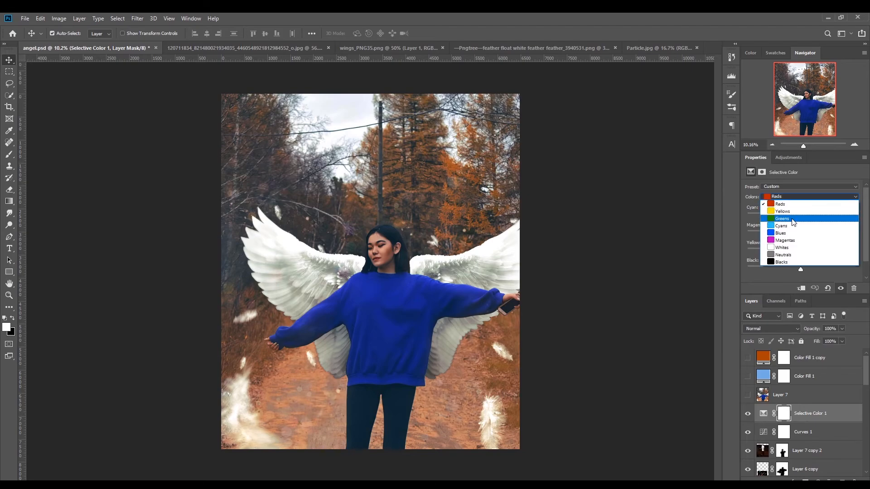
{"action": "left_click", "coordinate": [790, 232]}
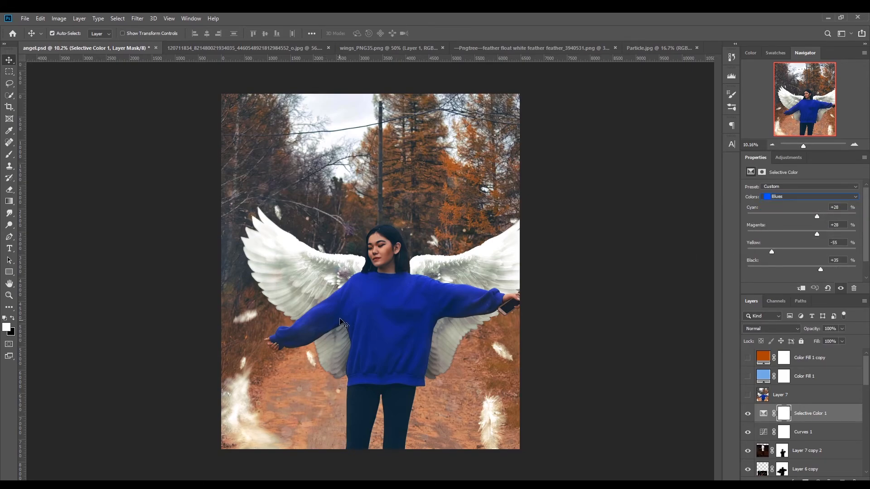
{"action": "left_click", "coordinate": [812, 199]}
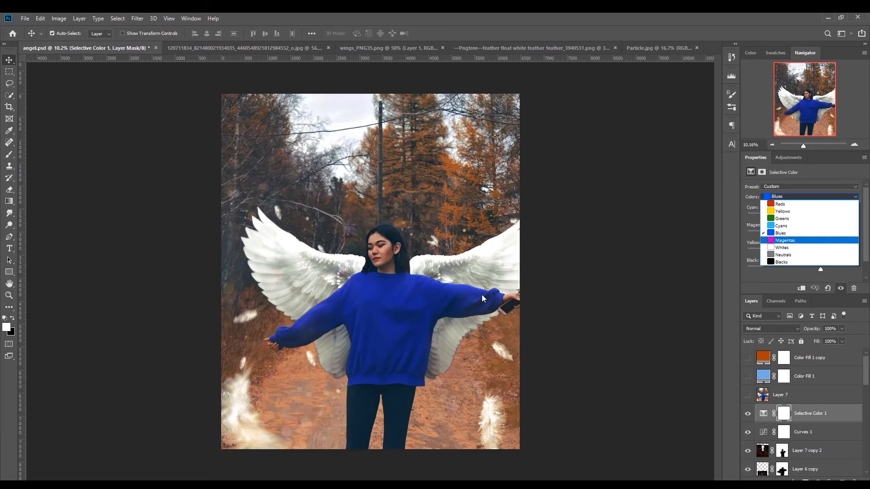
{"action": "left_click", "coordinate": [784, 261]}
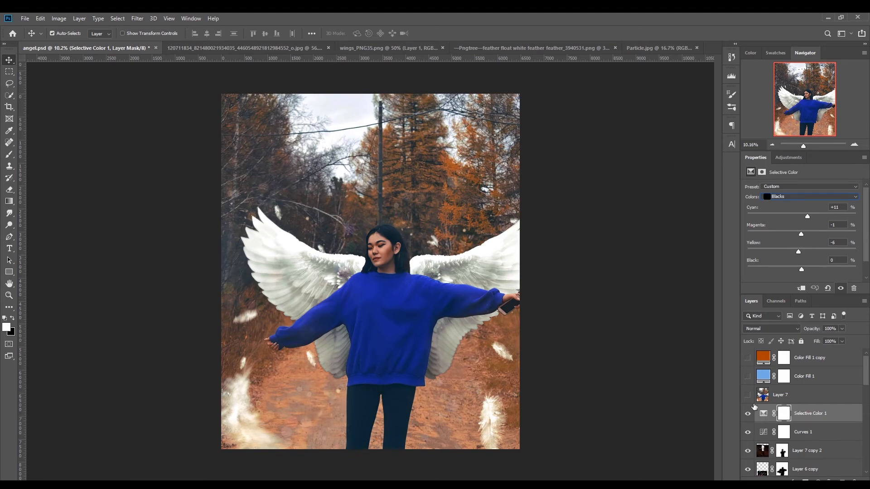
Step: Show Layer 7 again above Selective Color 1 and leave the new adjustment layer choices unused
{"action": "left_click", "coordinate": [749, 395]}
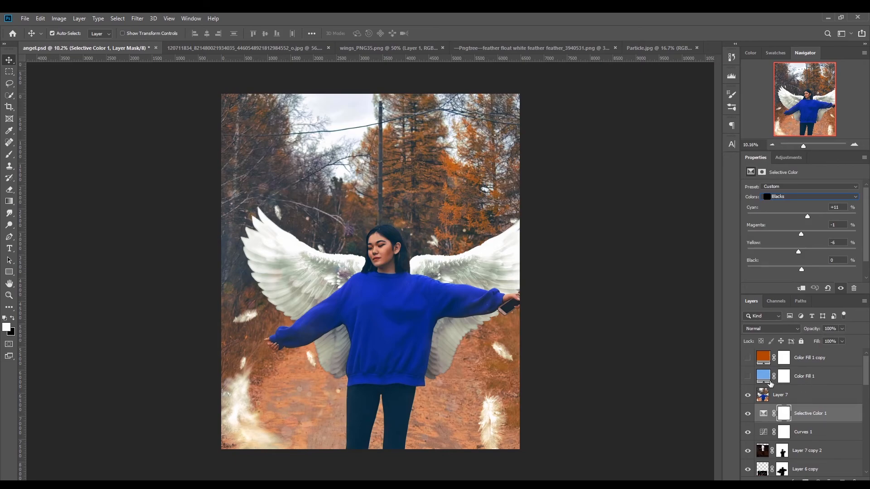
{"action": "left_click", "coordinate": [818, 478]}
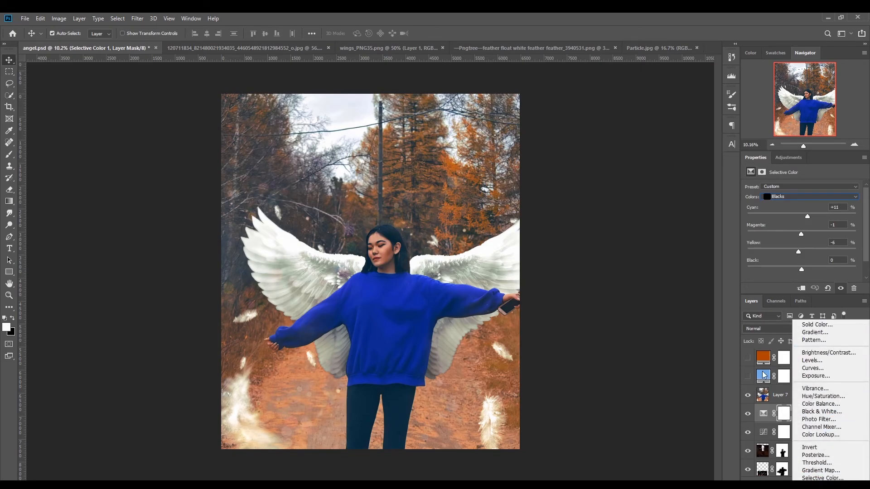
{"action": "left_click", "coordinate": [778, 396]}
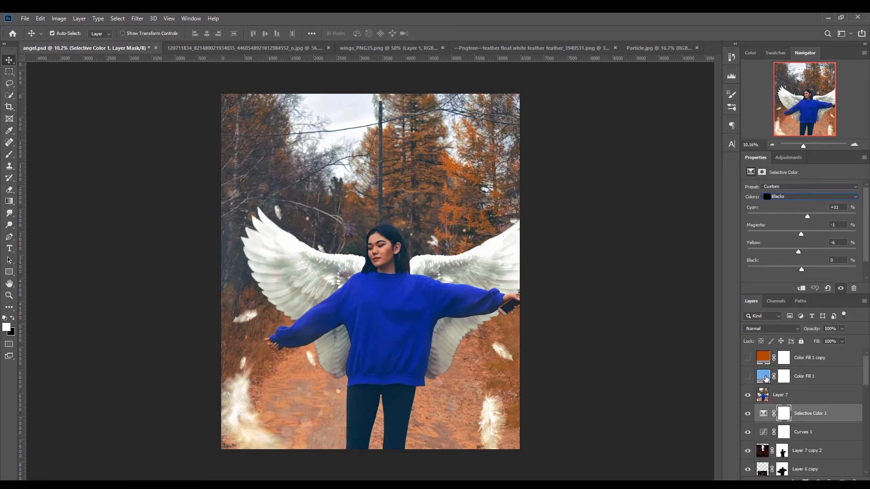
Step: Show the blue Color Fill 1 layer and review its fill colour and blend mode, keeping Exclusion
{"action": "left_click", "coordinate": [766, 378]}
{"action": "left_click", "coordinate": [748, 377]}
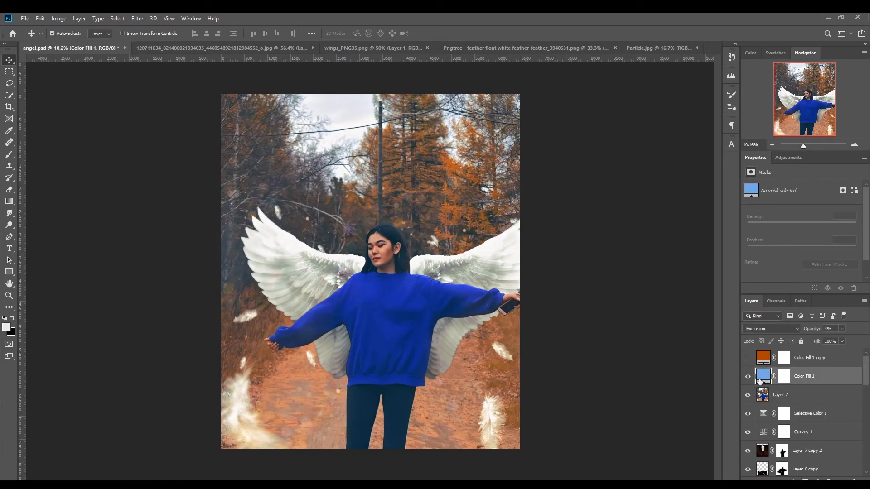
{"action": "double_click", "coordinate": [764, 376]}
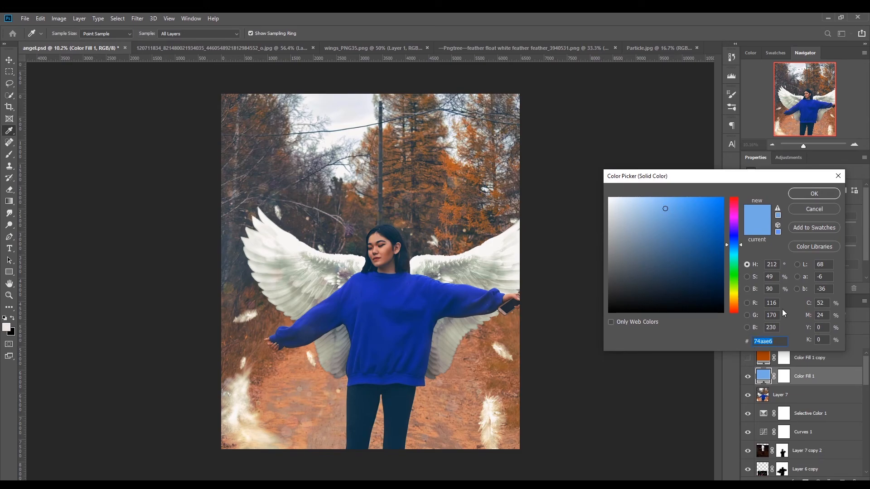
{"action": "left_click", "coordinate": [804, 210]}
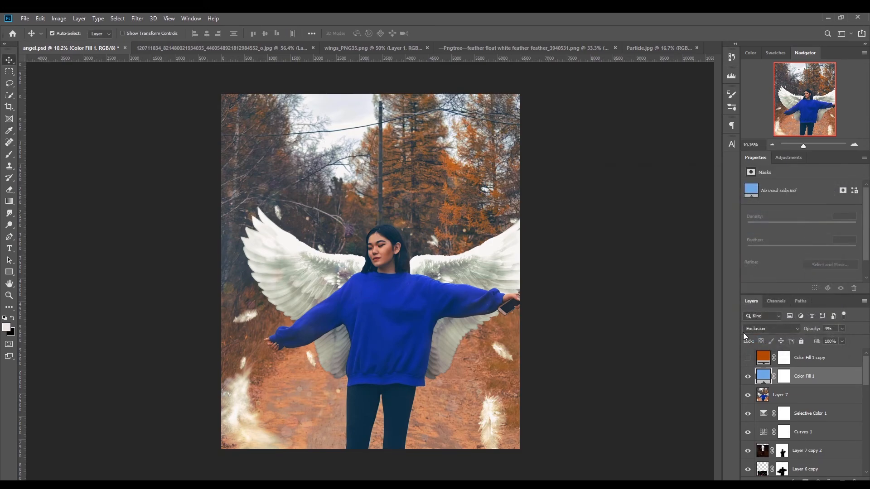
{"action": "left_click", "coordinate": [768, 329]}
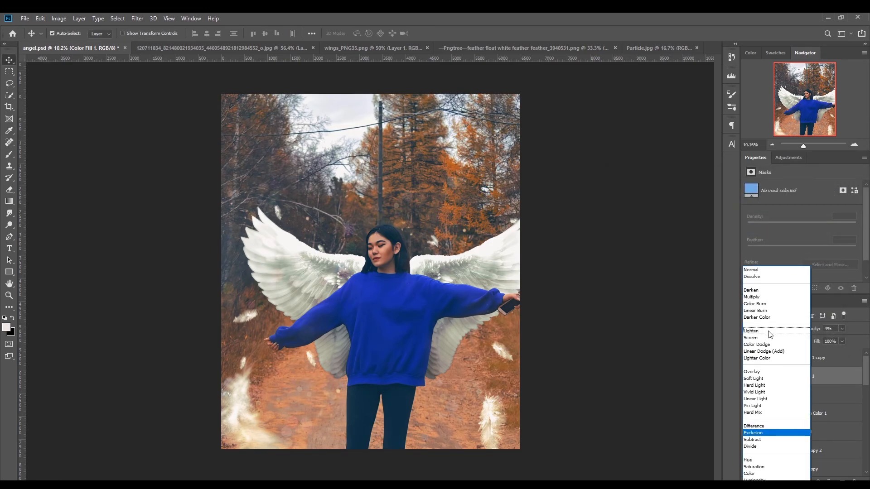
{"action": "left_click", "coordinate": [773, 436]}
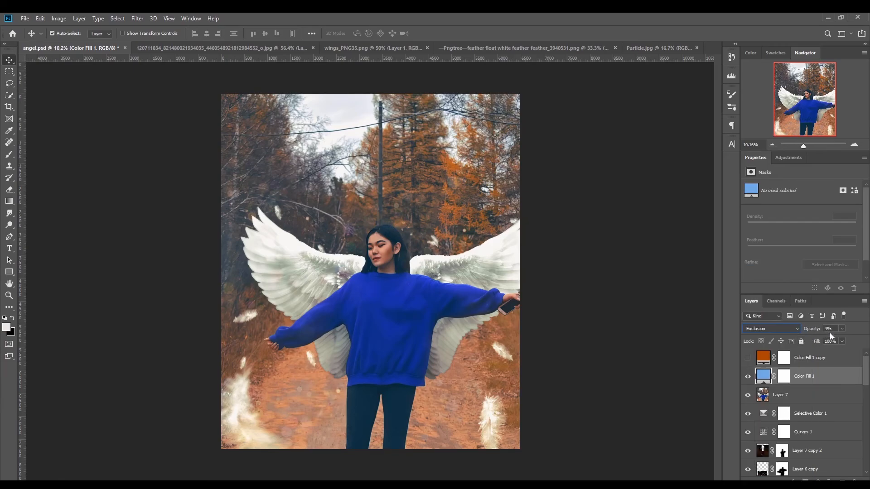
Step: Show the orange Color Fill 1 copy layer above Color Fill 1 and make it the active layer
{"action": "left_click", "coordinate": [747, 358]}
{"action": "left_click", "coordinate": [799, 358]}
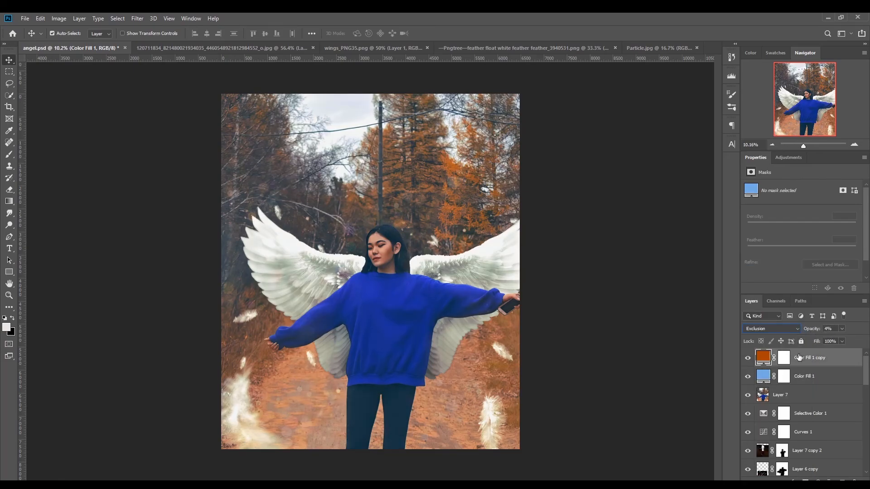